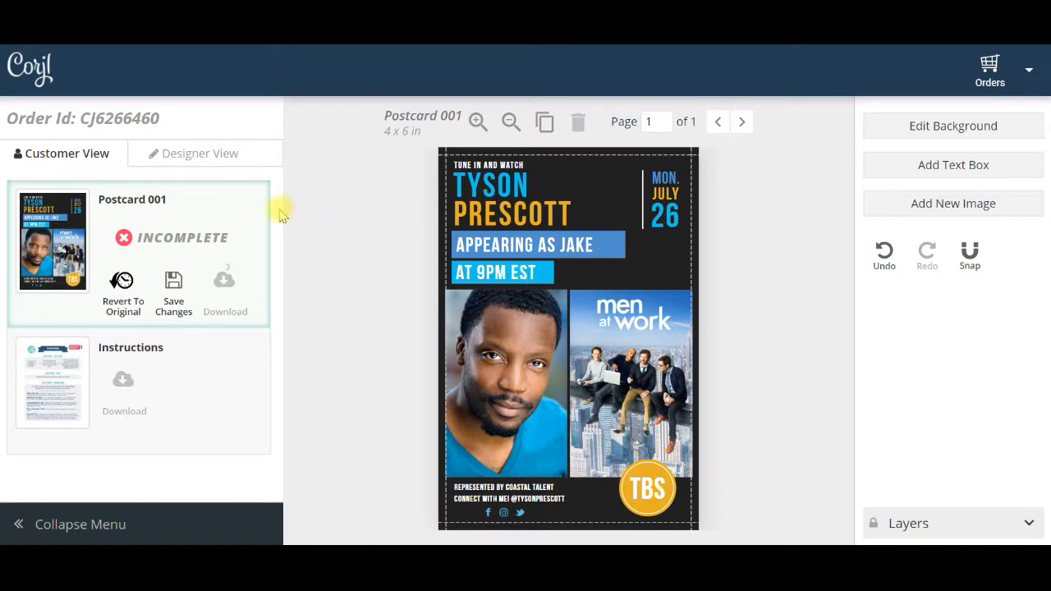
Review both pages of the Instructions document and return to the Postcard 001 design
left_click(205, 385)
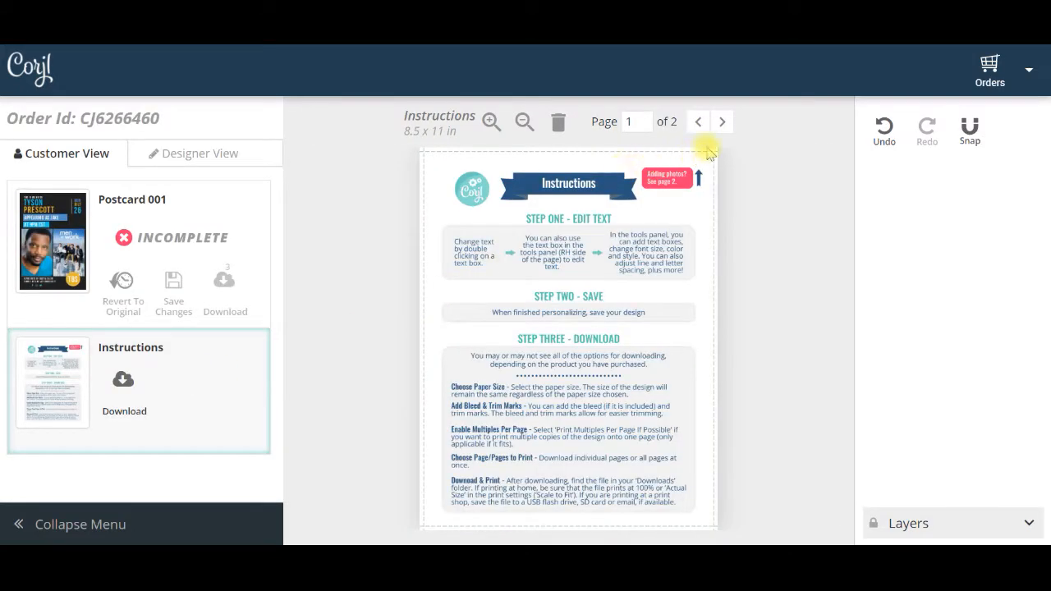
left_click(728, 123)
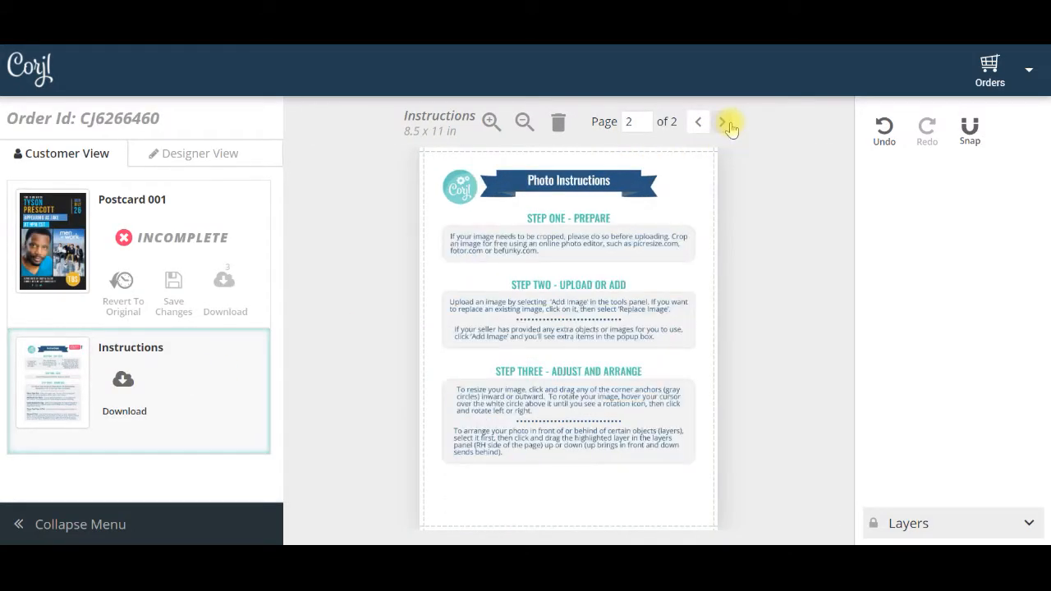
left_click(698, 122)
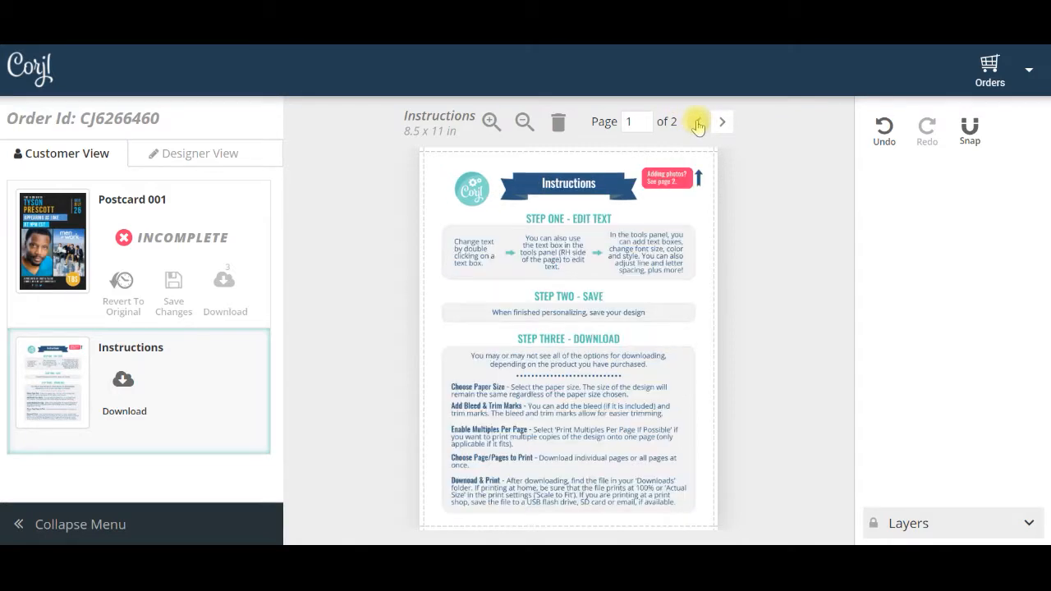
left_click(244, 196)
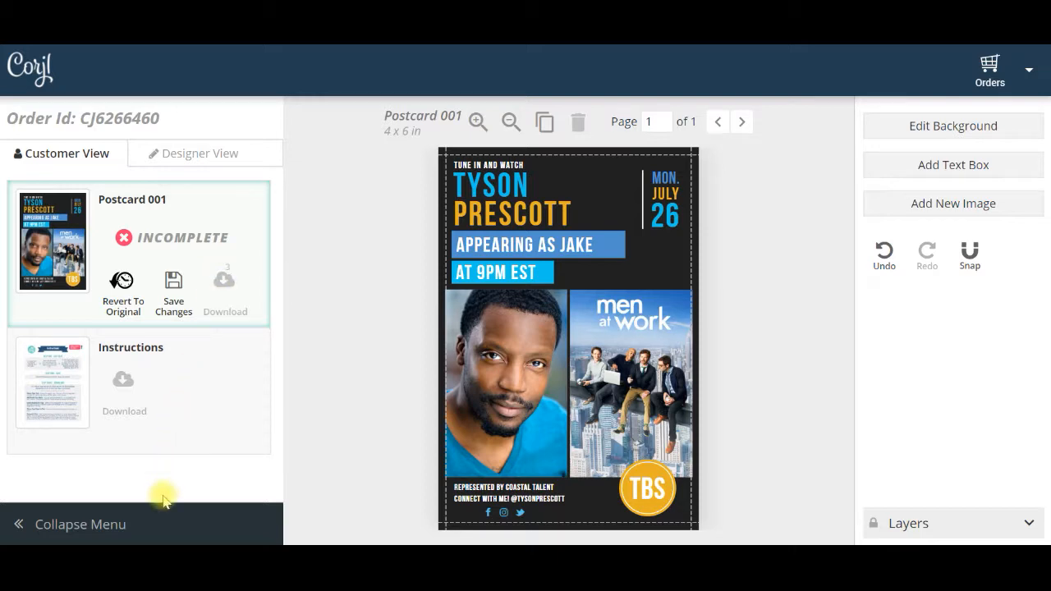
Collapse the order menu and enlarge the postcard on the canvas
left_click(162, 520)
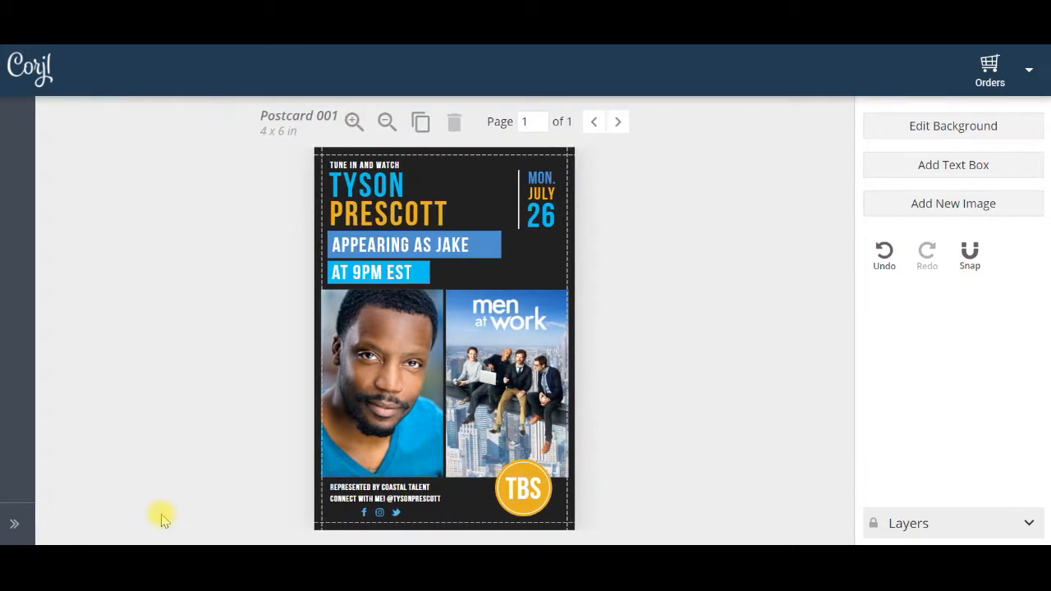
left_click(352, 131)
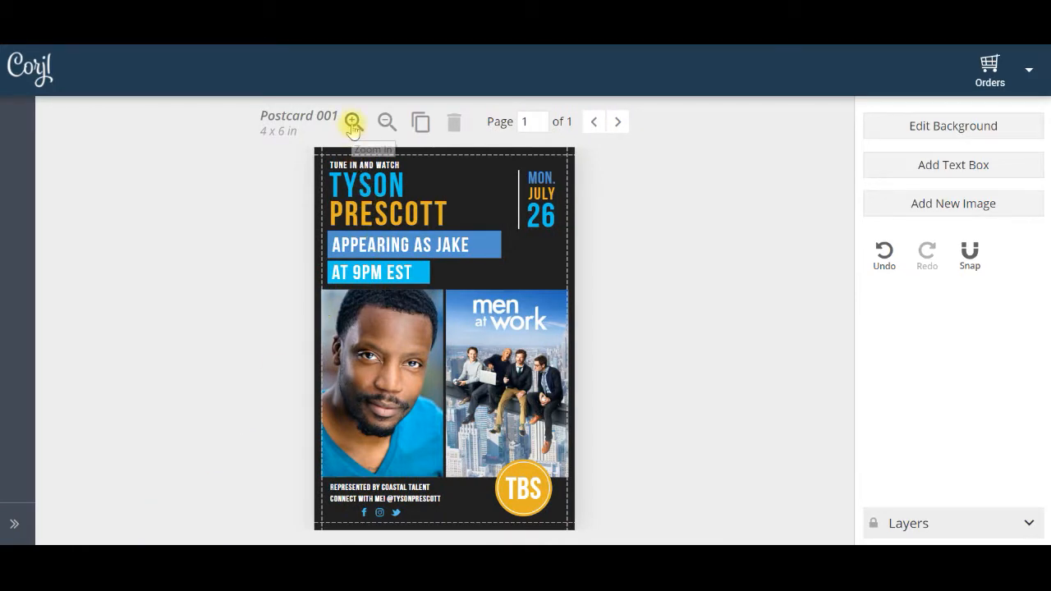
left_click(385, 123)
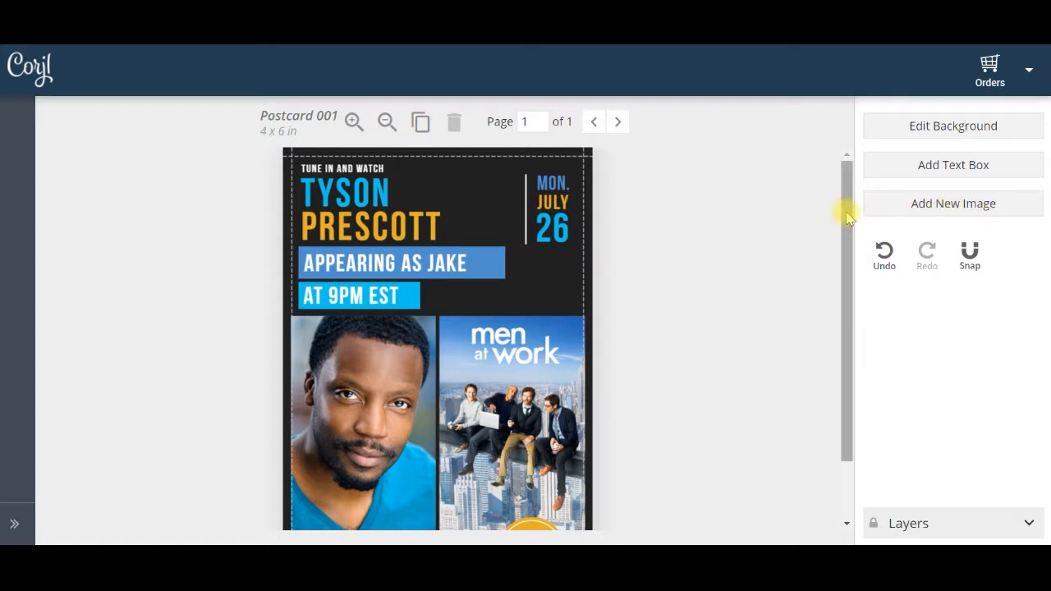
mouse_move(849, 220)
left_mouse_down()
mouse_move(849, 279)
mouse_move(851, 211)
left_mouse_up()
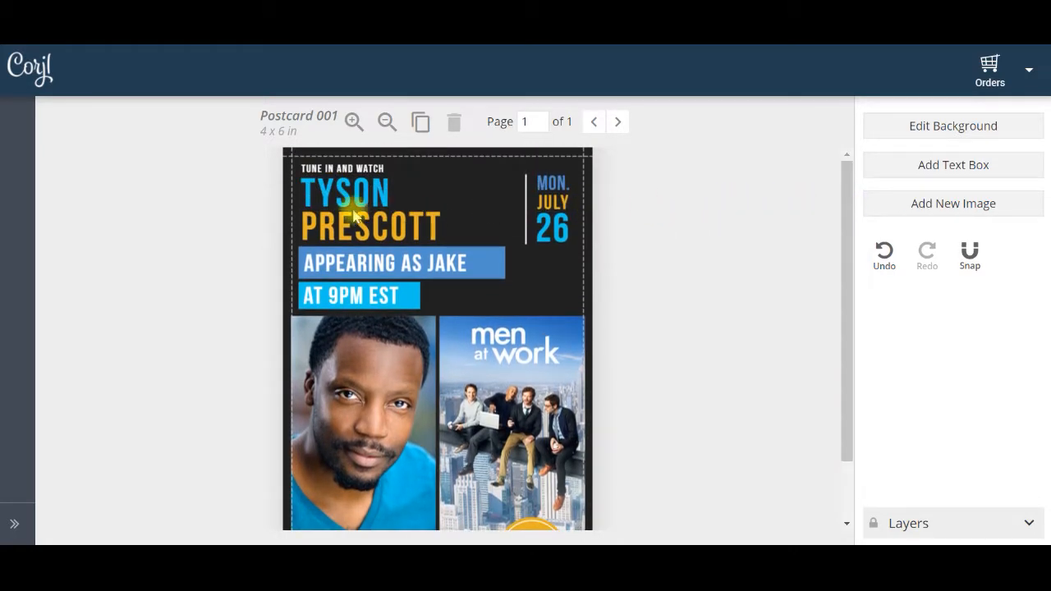
Examine the editing options for the postcard's text lines, blue banner shape, two photos and Twitter icon
left_click(351, 198)
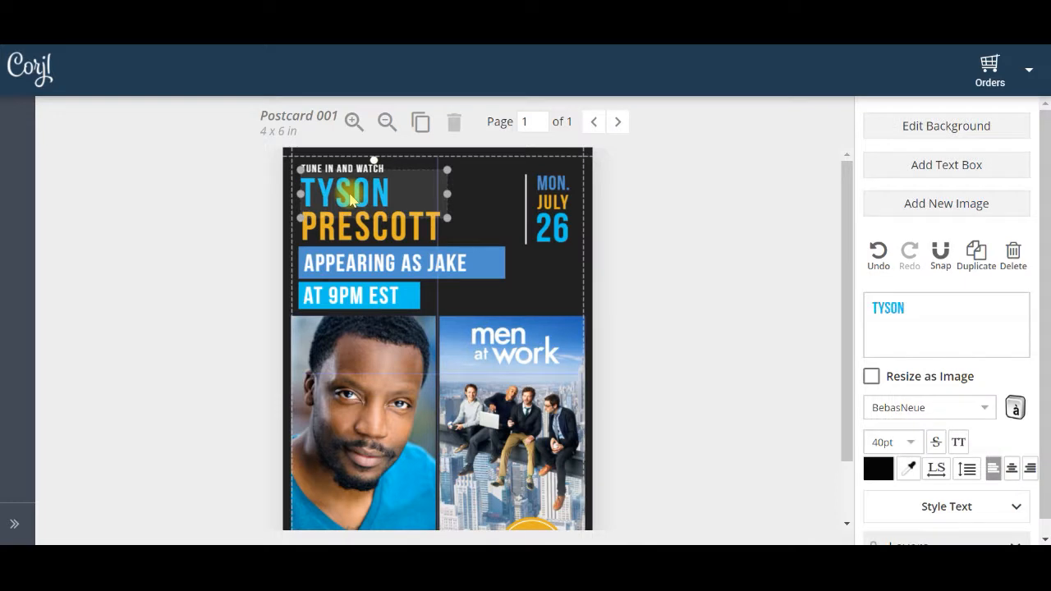
left_click(351, 295)
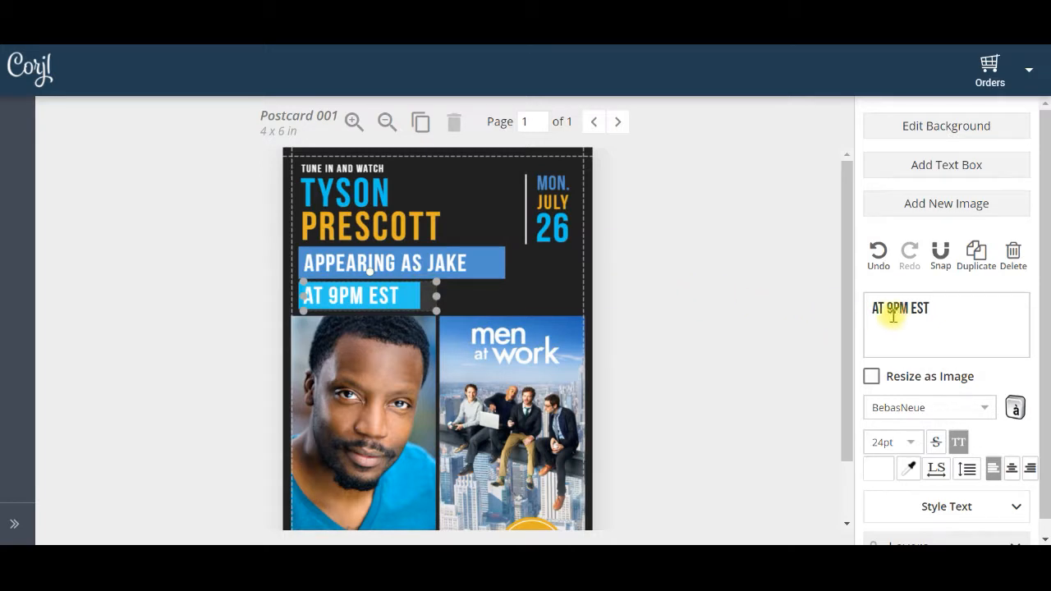
left_click(502, 260)
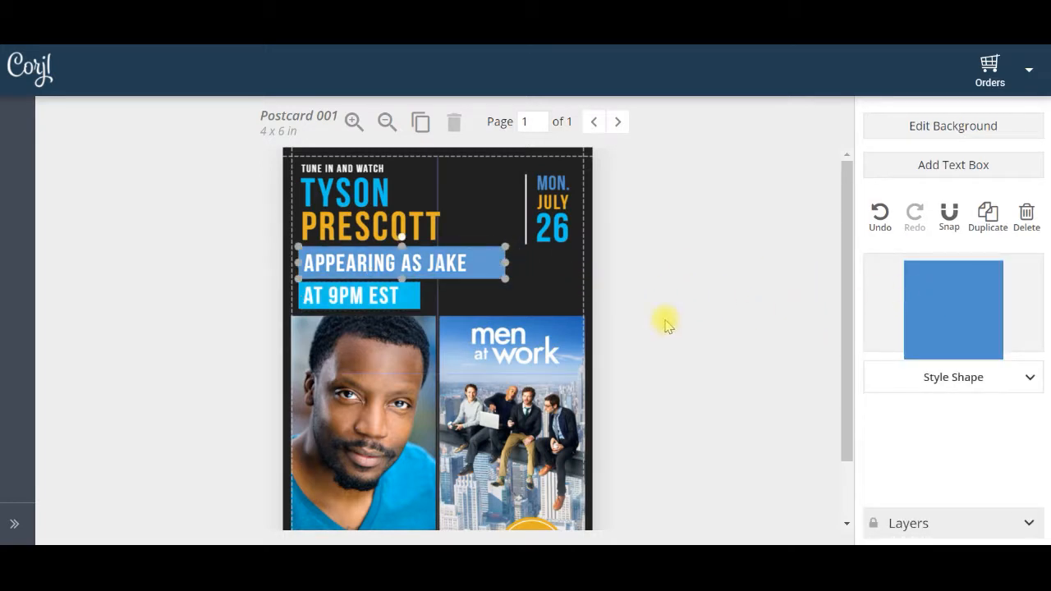
left_click(485, 385)
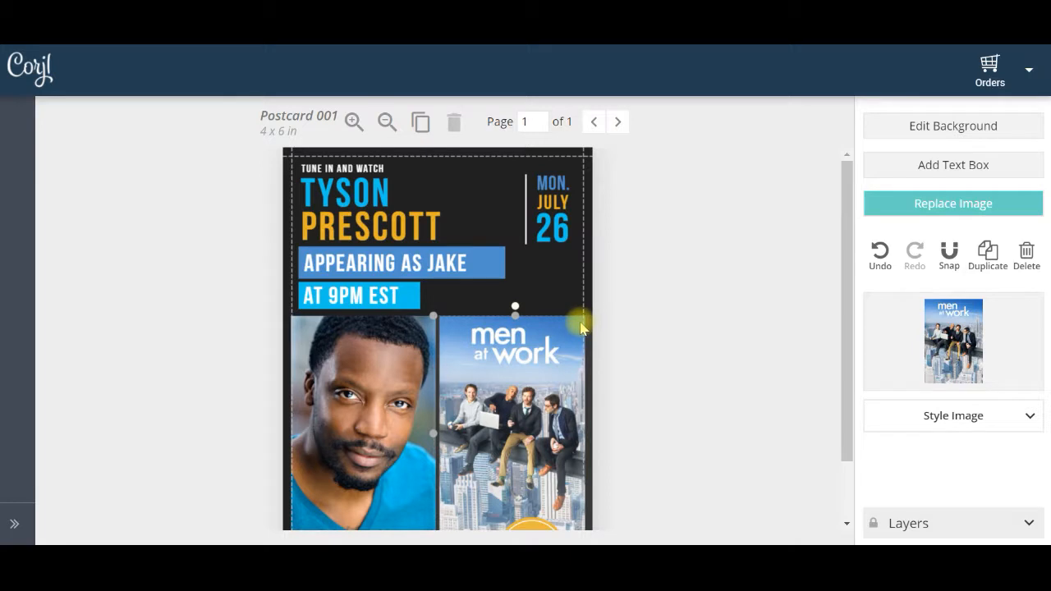
left_click(389, 351)
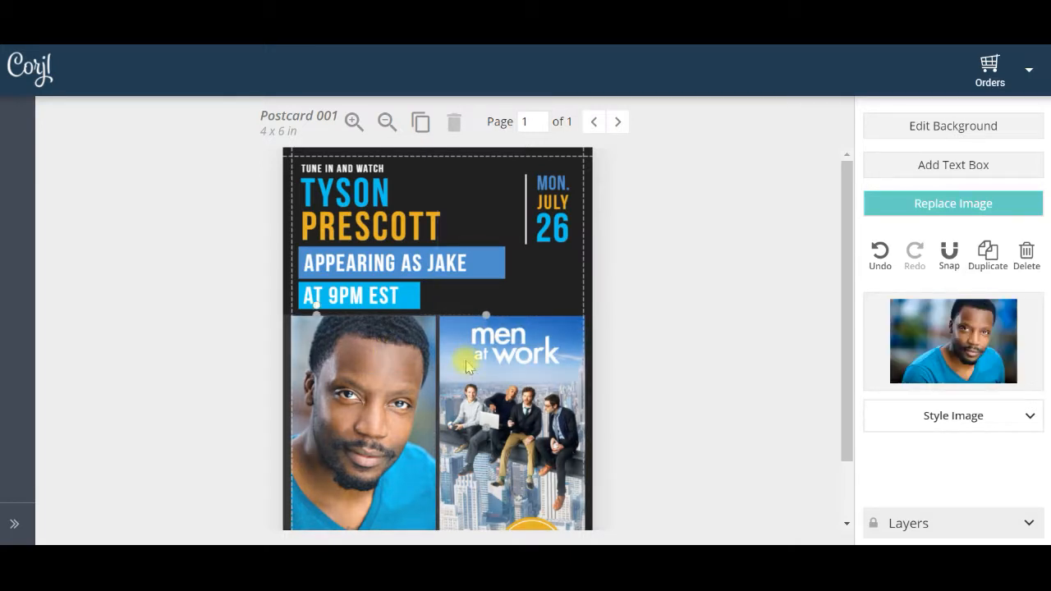
left_click_drag(841, 263, 530, 403)
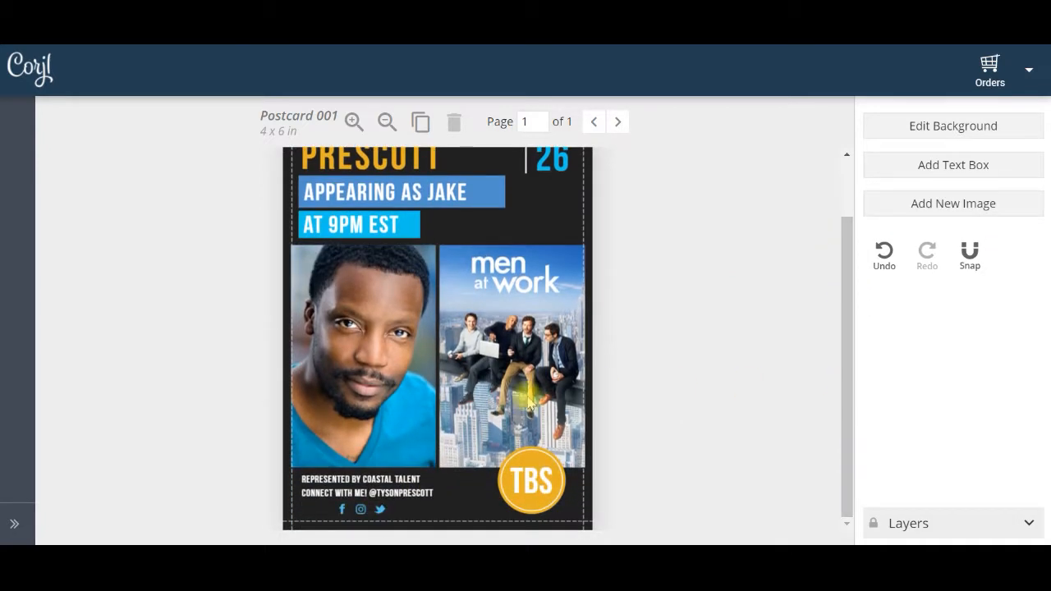
left_click(380, 511)
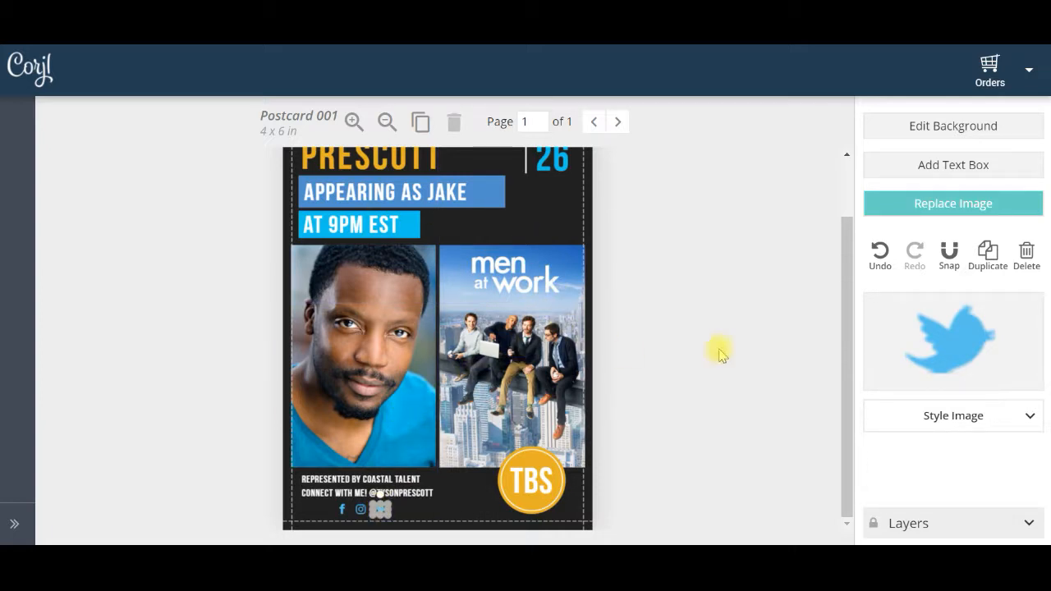
left_click_drag(845, 371, 838, 241)
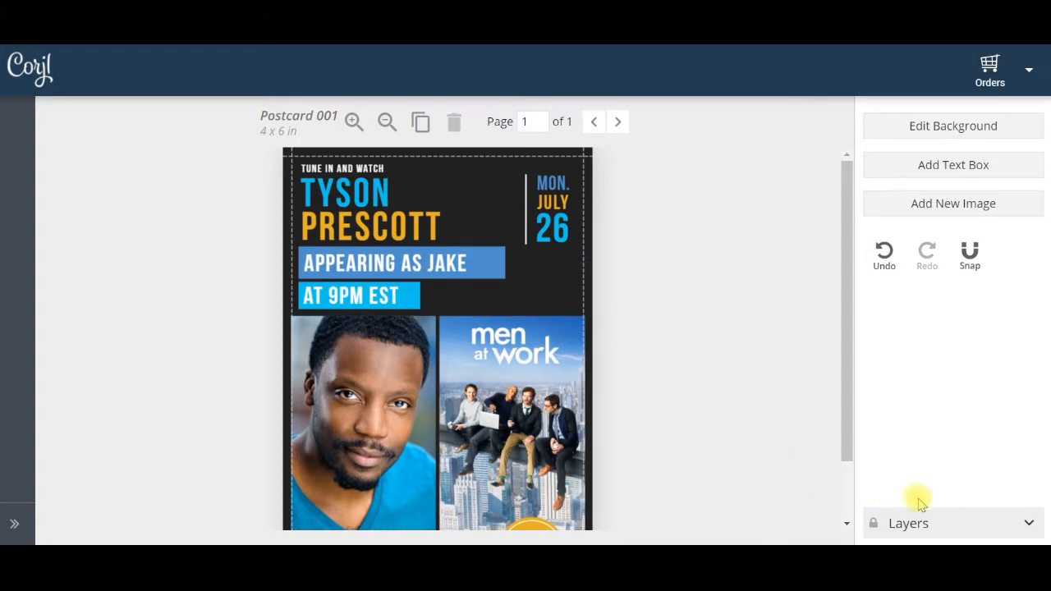
Examine the layers list, including the Tune In And Watch text layer and the contents of the Name and Appearing groups
left_click(1030, 526)
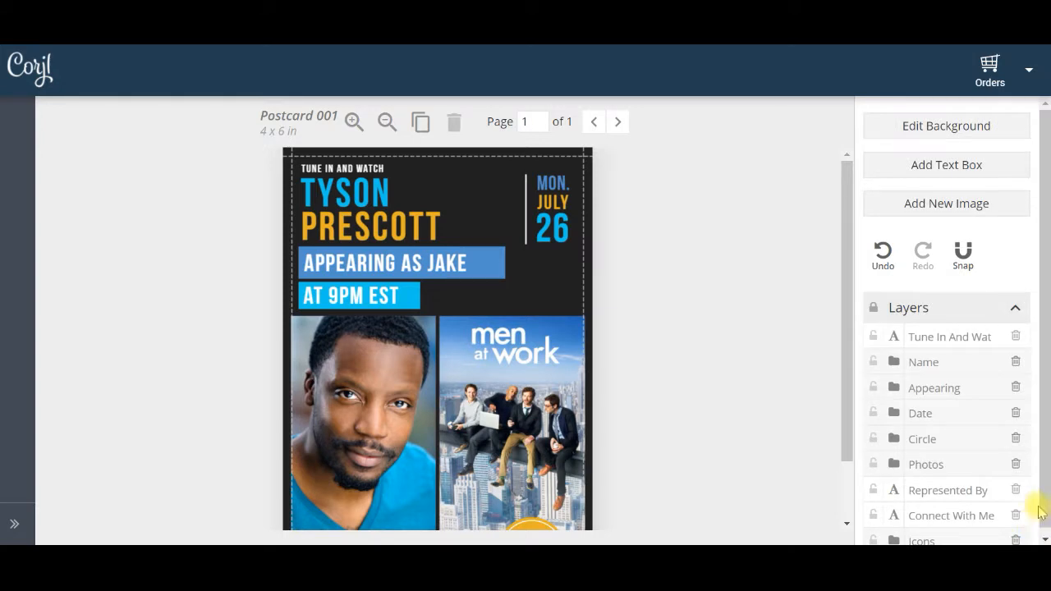
scroll(1047, 491, "down", 1)
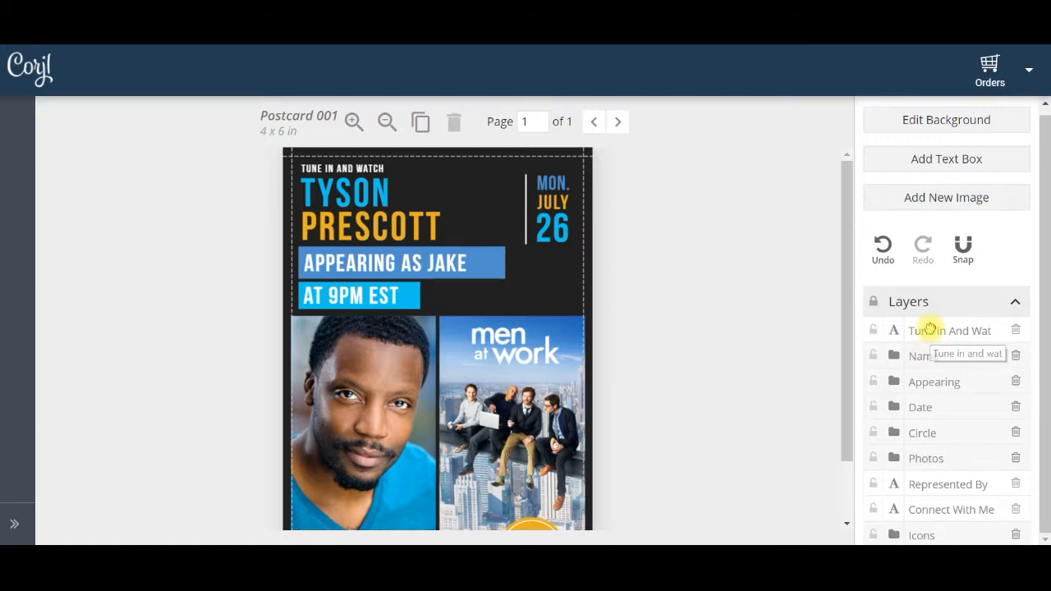
left_click(930, 333)
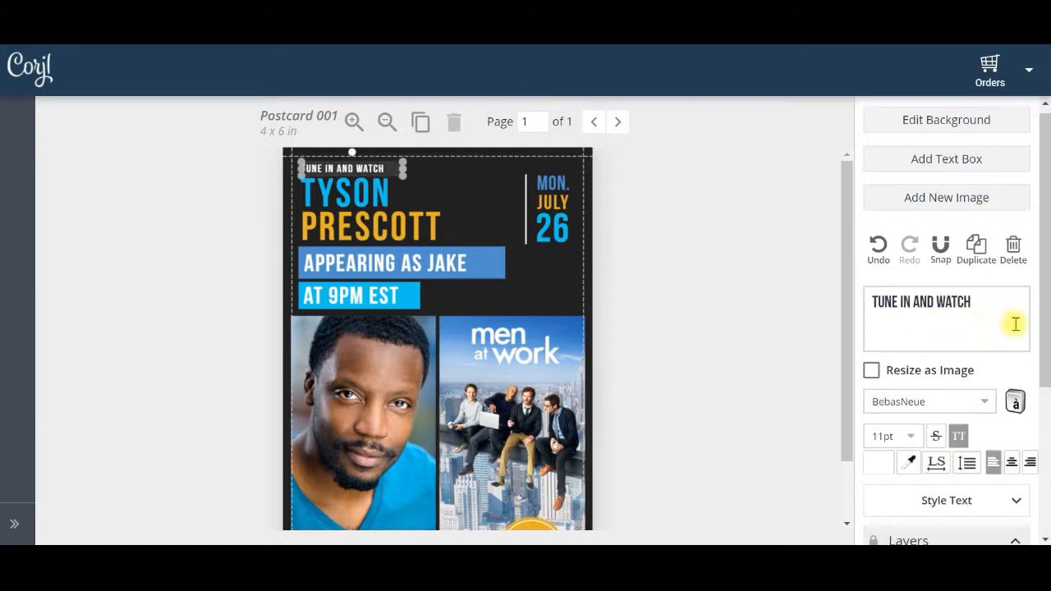
left_click_drag(1041, 332, 1044, 511)
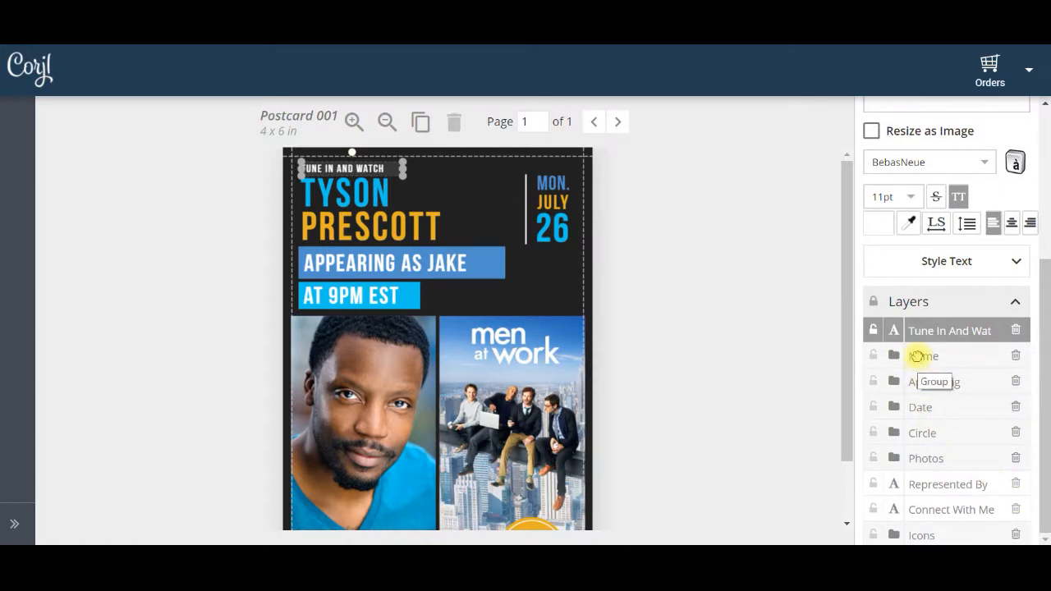
left_click(919, 358)
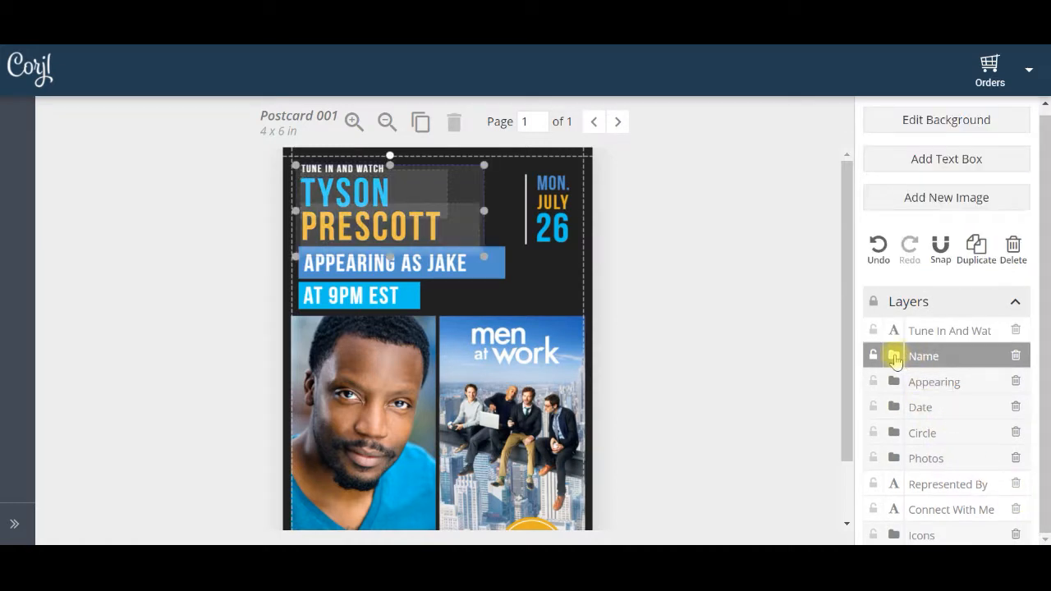
left_click(894, 355)
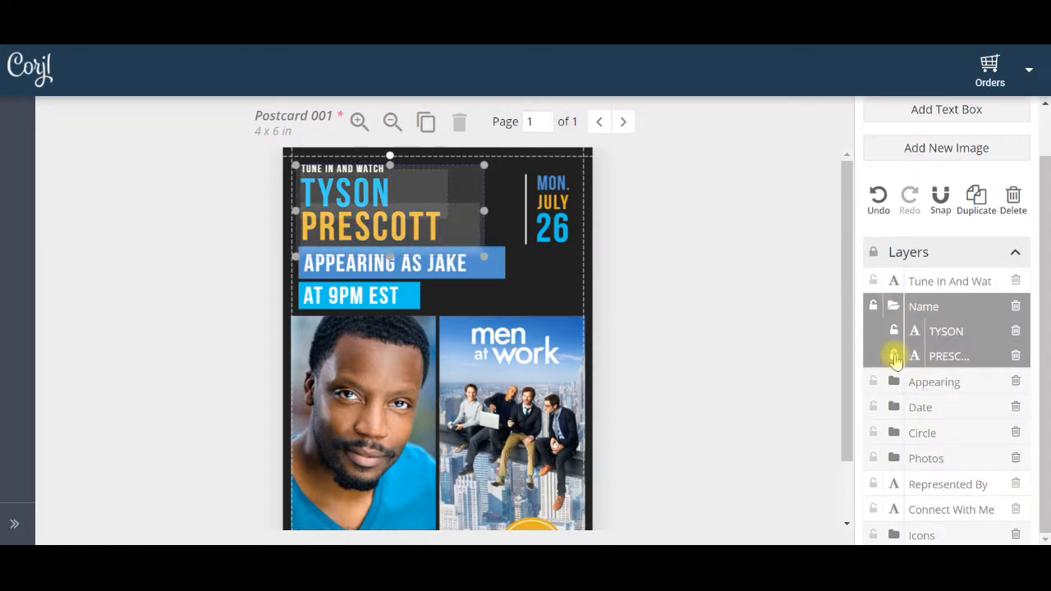
left_click(891, 305)
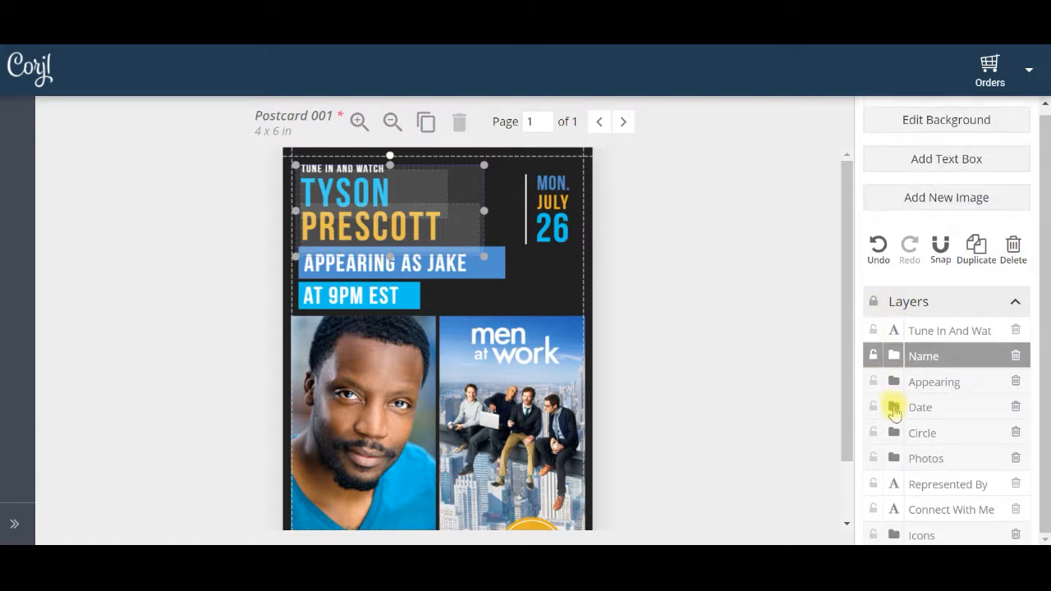
left_click(894, 382)
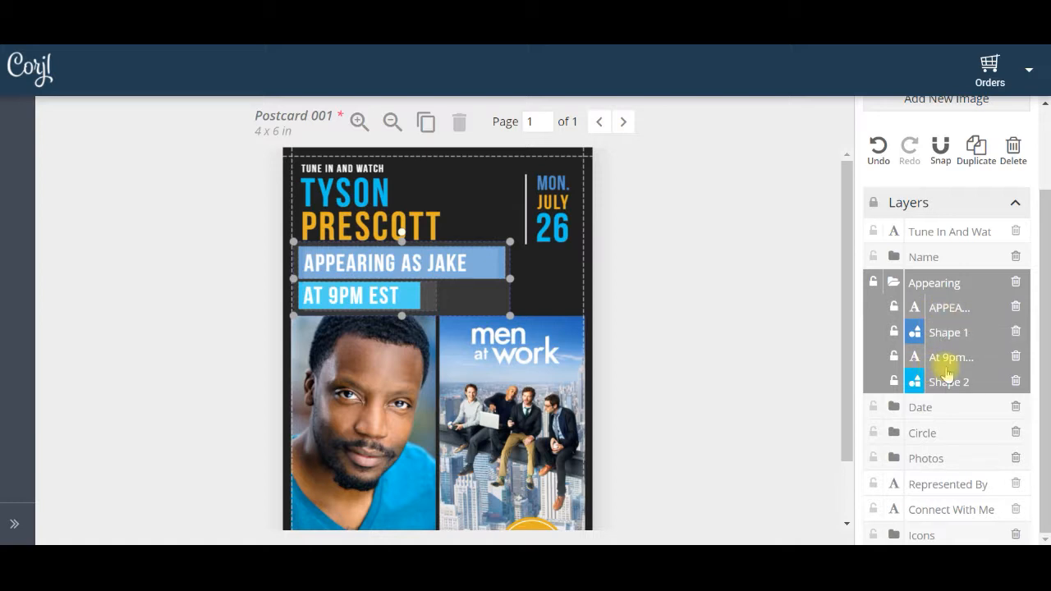
left_click(896, 280)
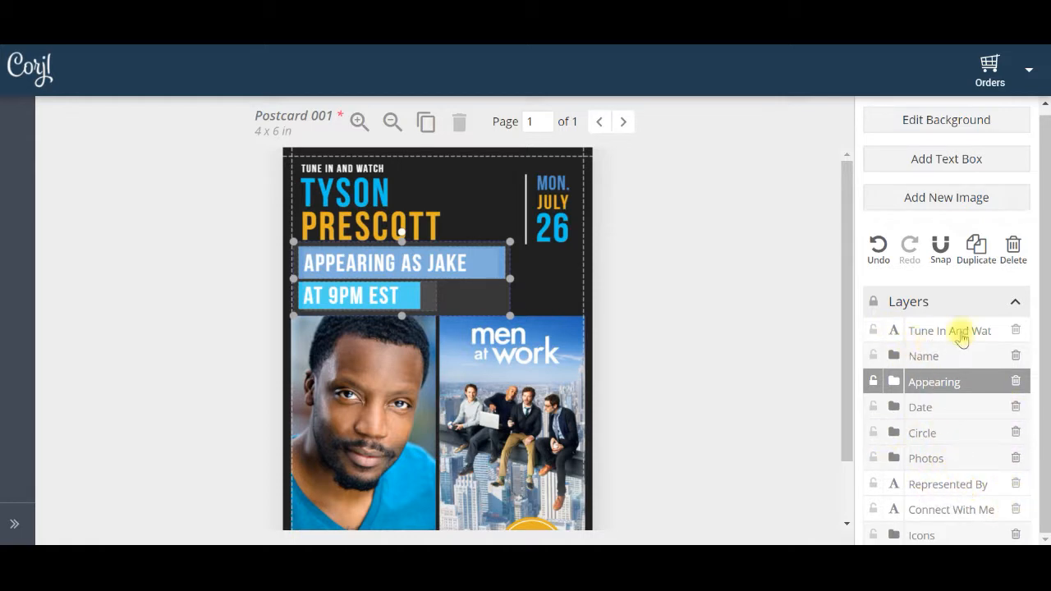
left_click(1018, 306)
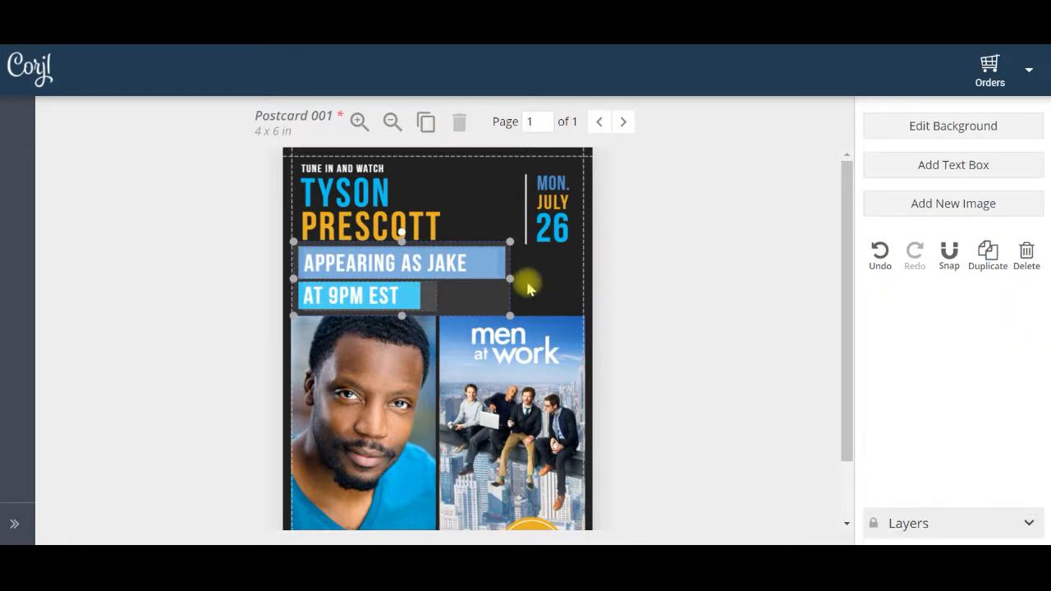
Replace the blue first name in the postcard heading with the new actor's first name
left_click(366, 195)
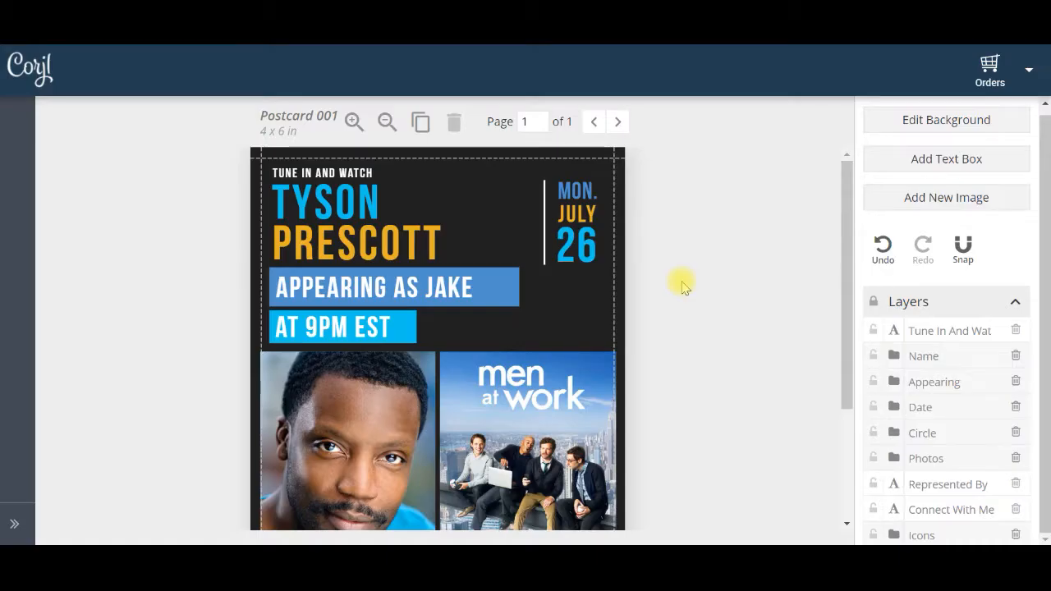
left_click(348, 204)
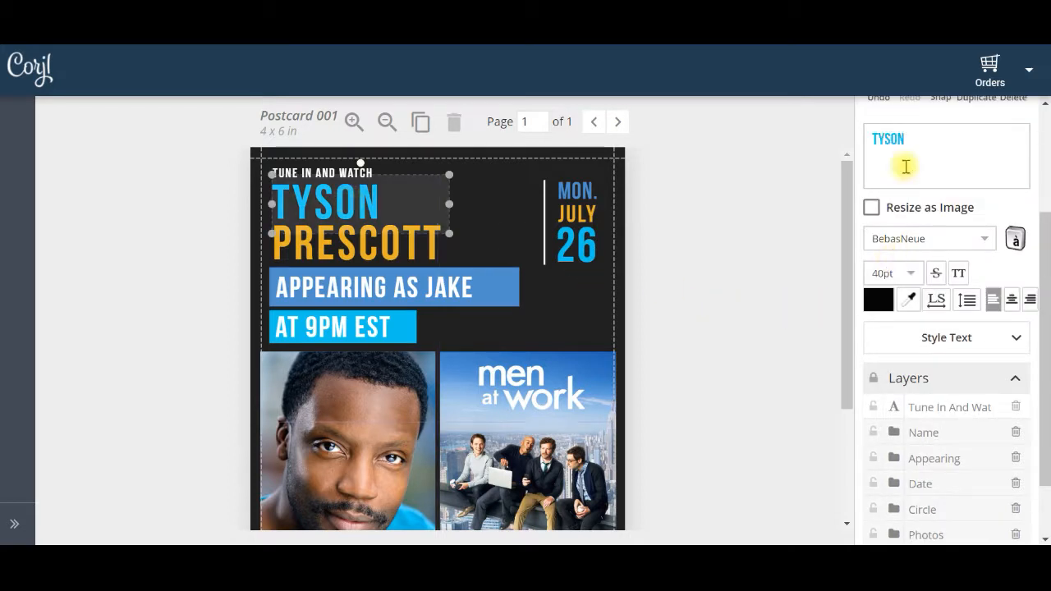
left_click_drag(1048, 246, 1043, 138)
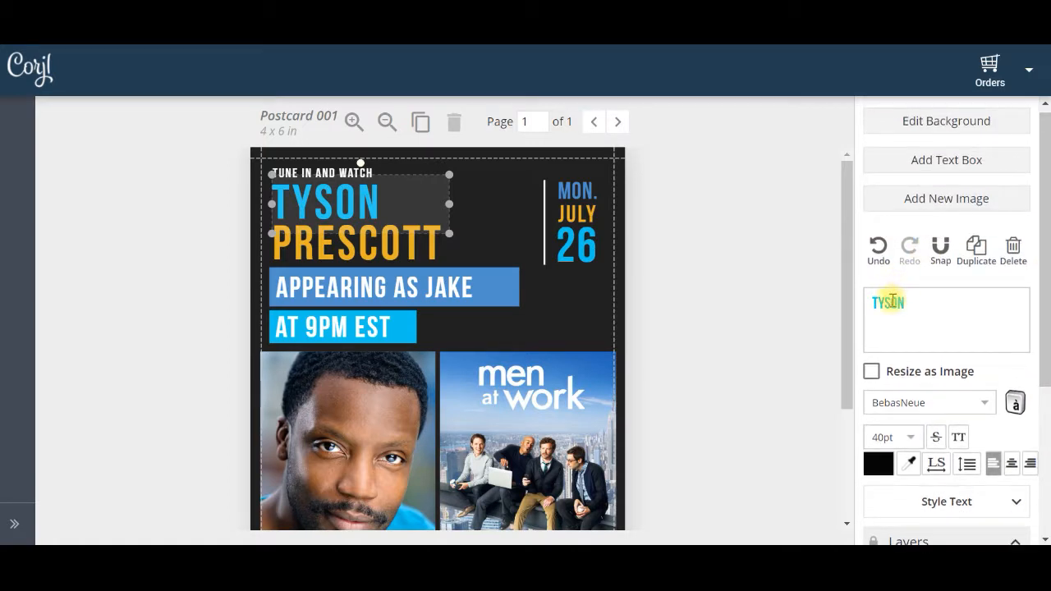
double_click(892, 304)
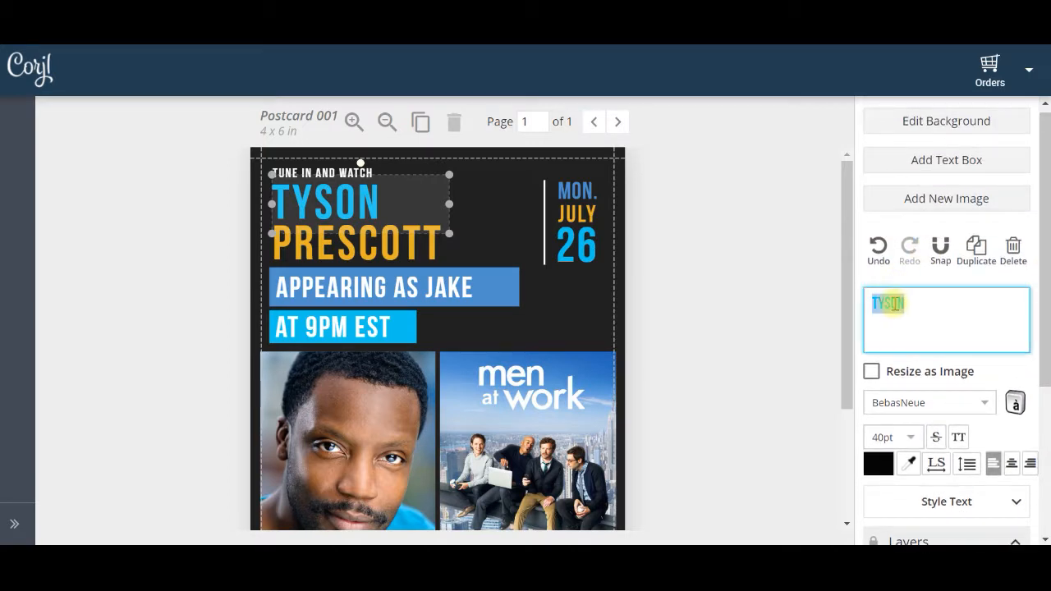
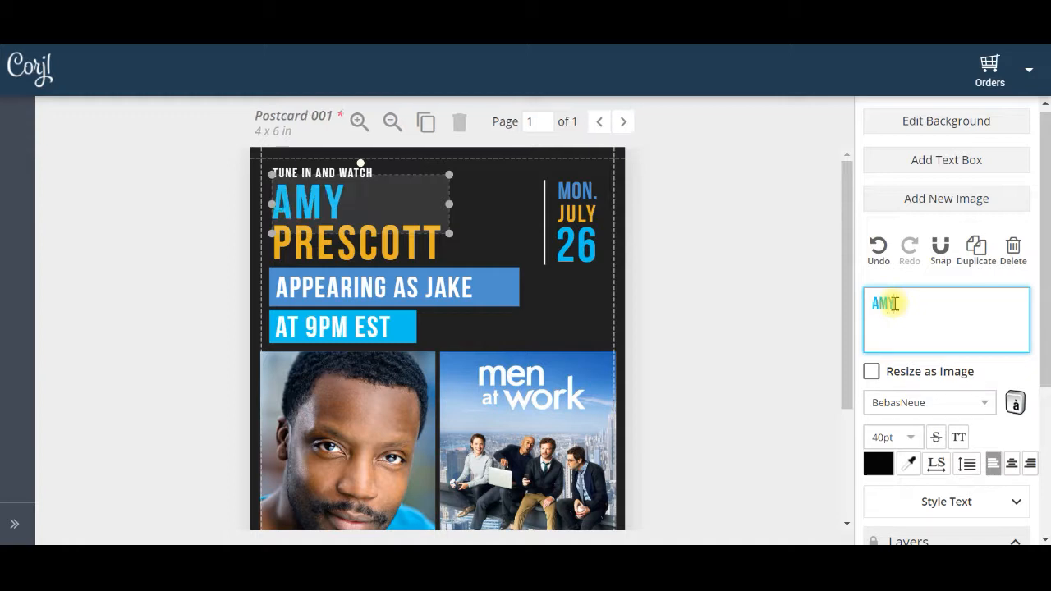
Replace the orange last name in the postcard heading with the new actor's last name
left_click(411, 254)
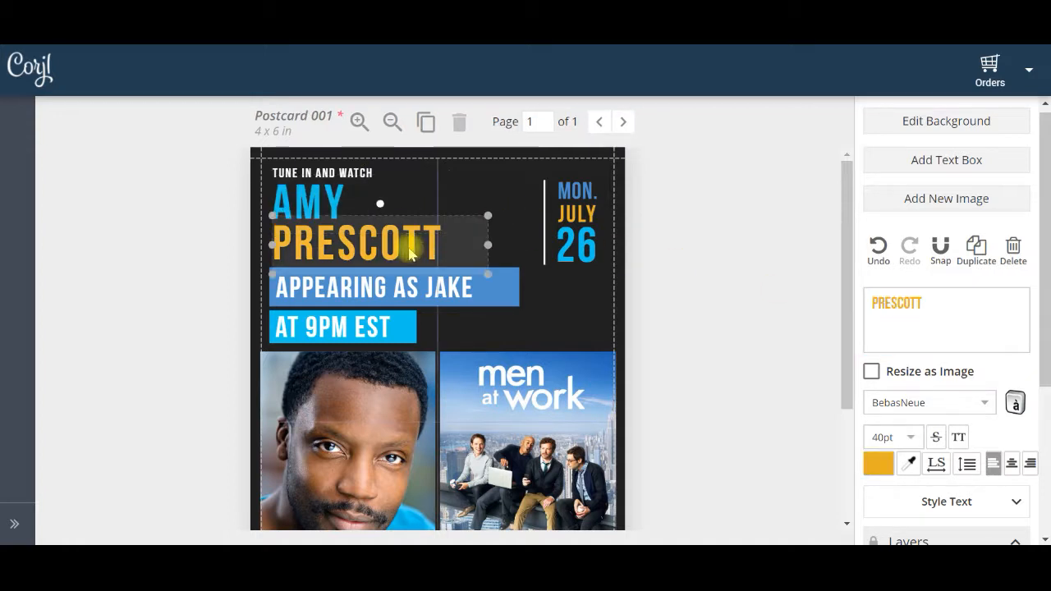
double_click(887, 310)
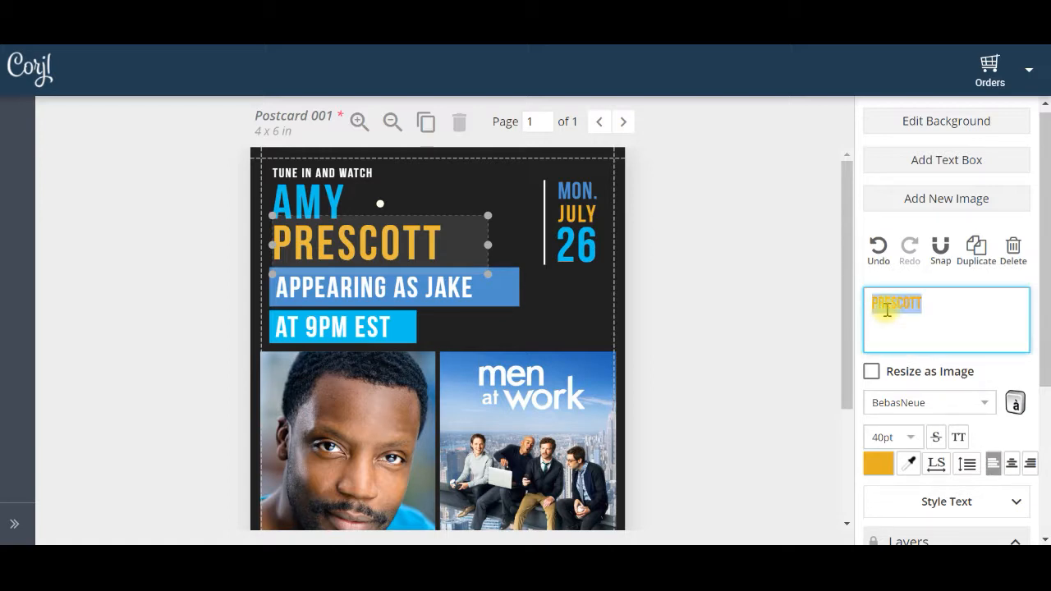
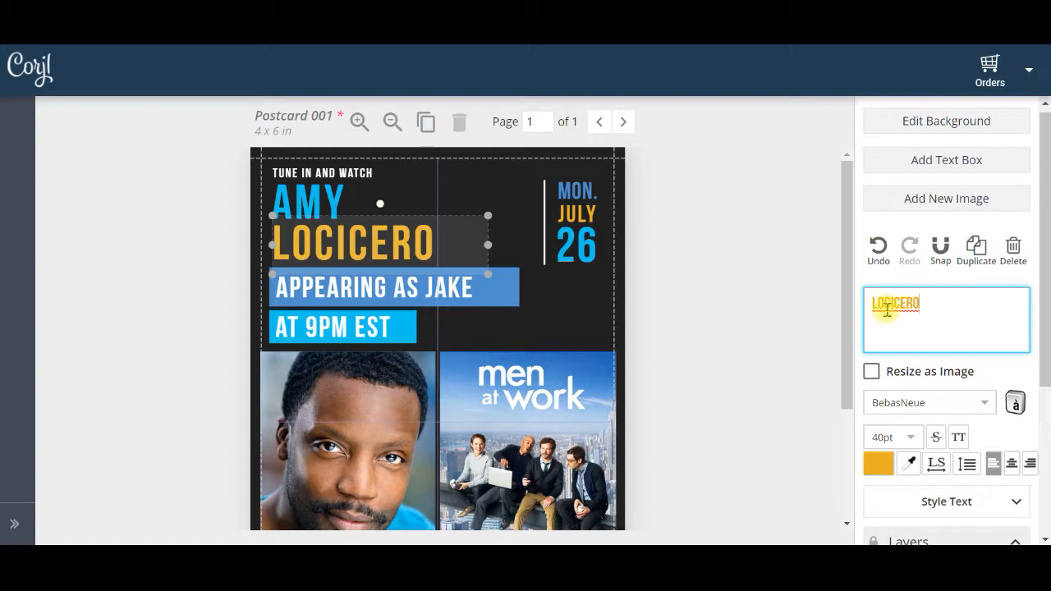
Replace the role name in the "Appearing as" text line with the new character's first name
left_click(462, 294)
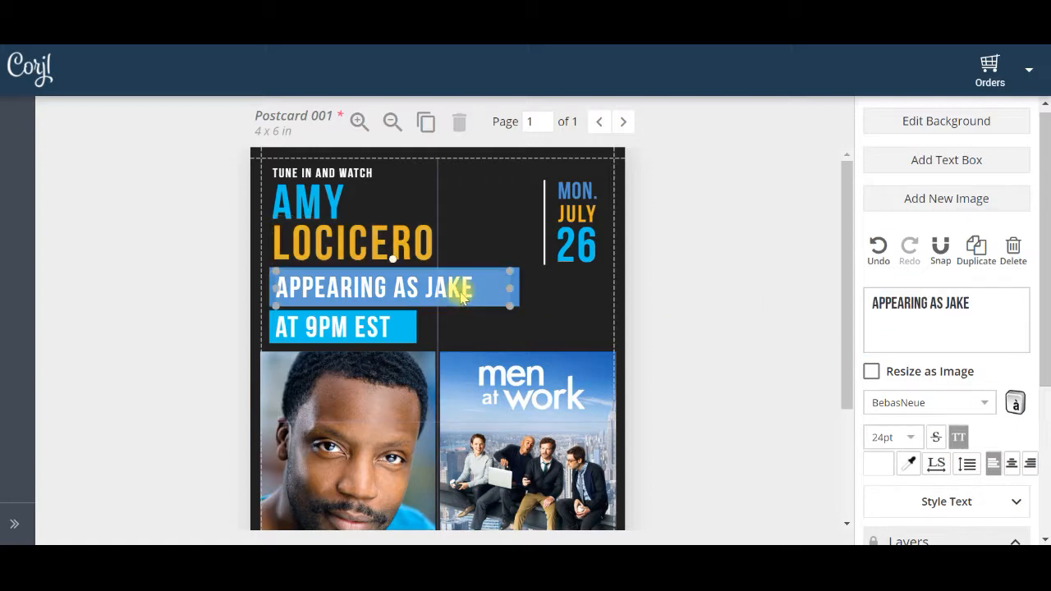
left_click(975, 307)
left_click(975, 305)
key("BackSpace")
type("KATIE")
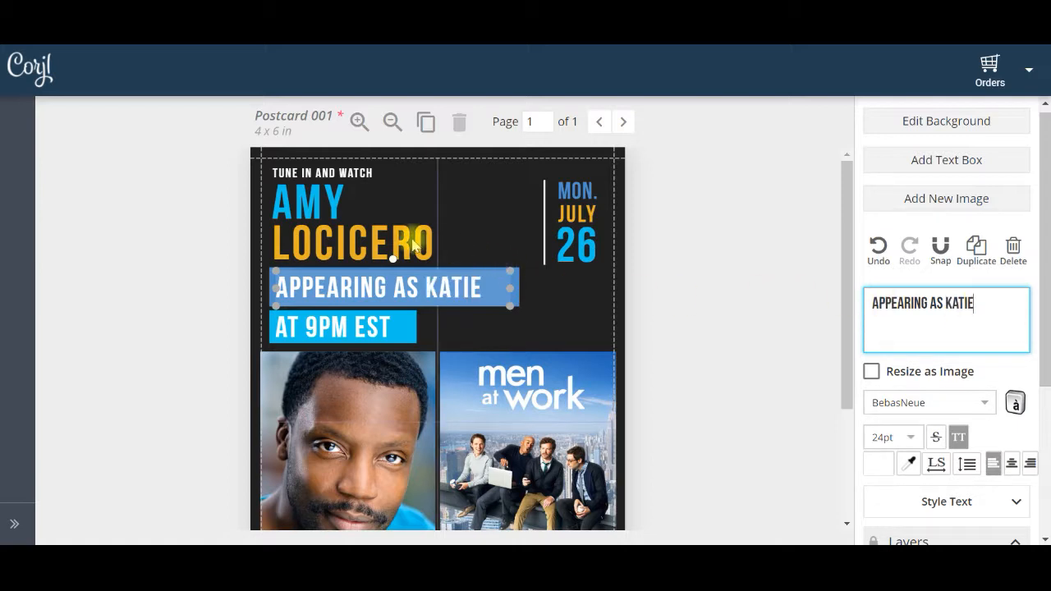
Recolor the orange last name in the heading to pink #e722d3
left_click(415, 245)
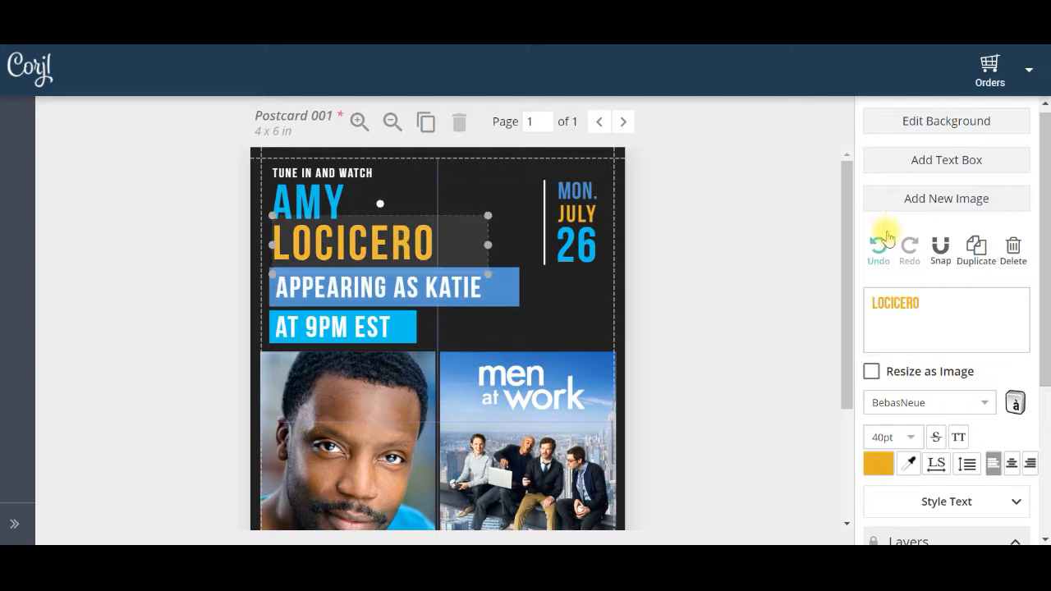
left_click_drag(1046, 246, 1044, 345)
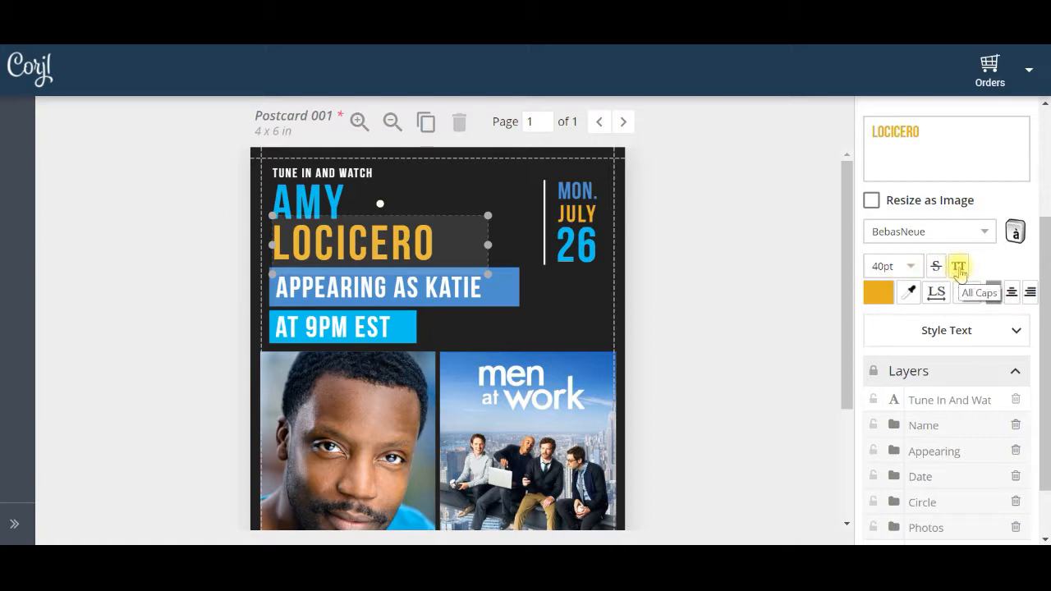
left_click(875, 298)
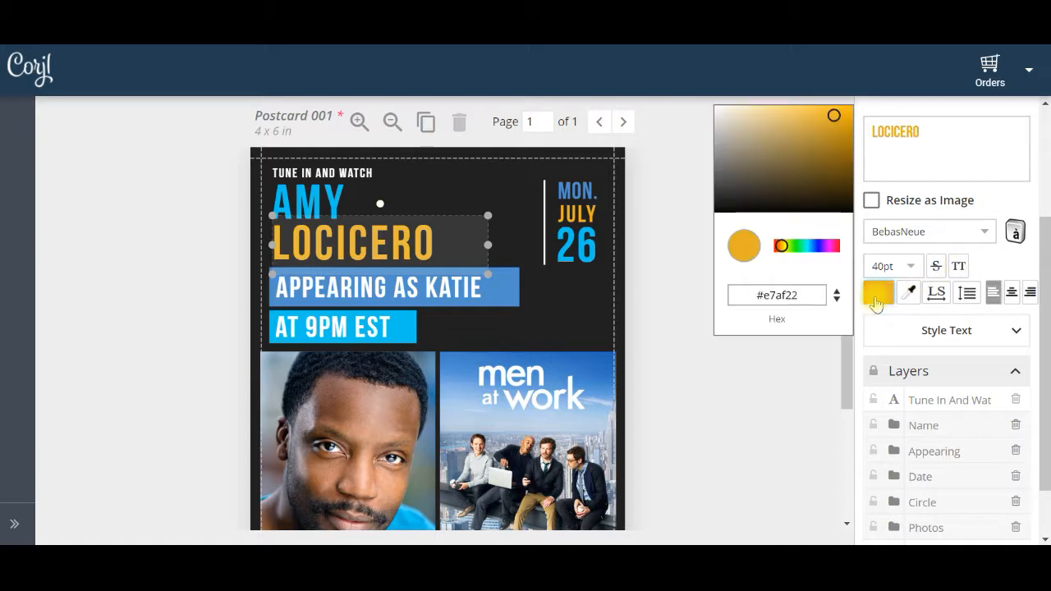
left_click(824, 248)
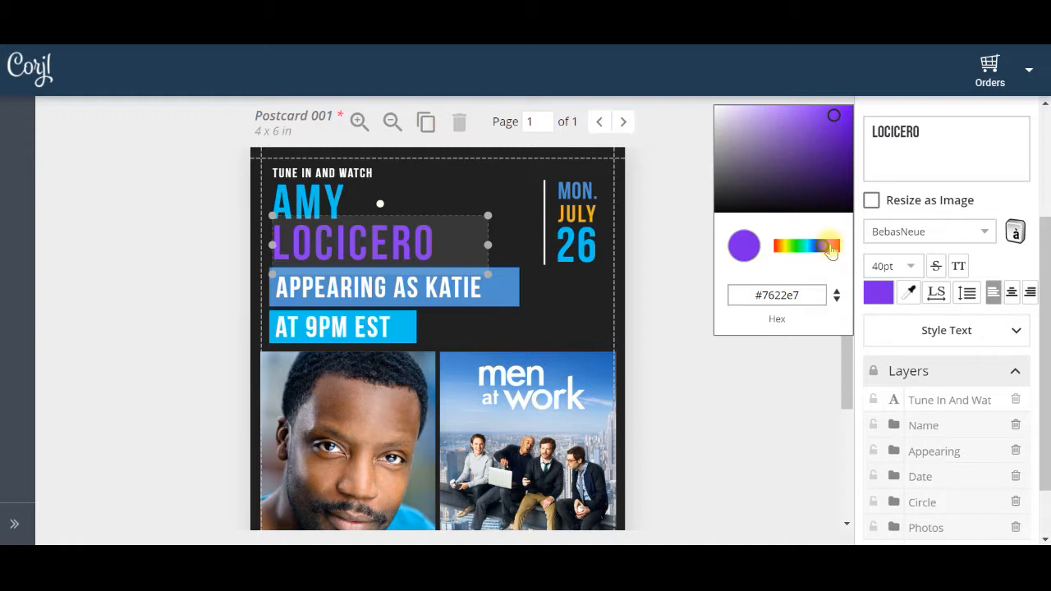
left_click(831, 246)
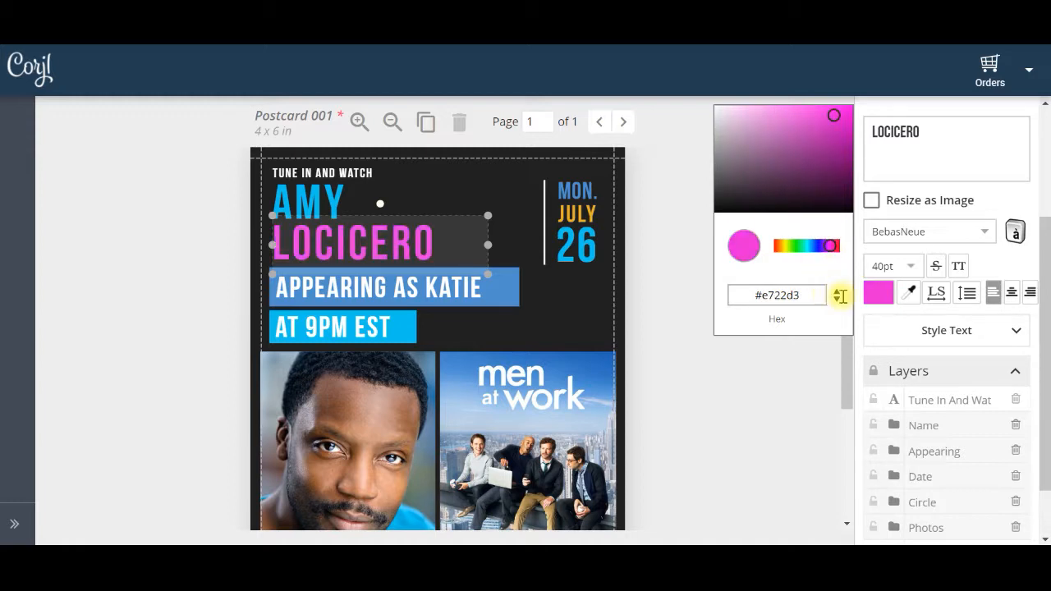
left_click(909, 296)
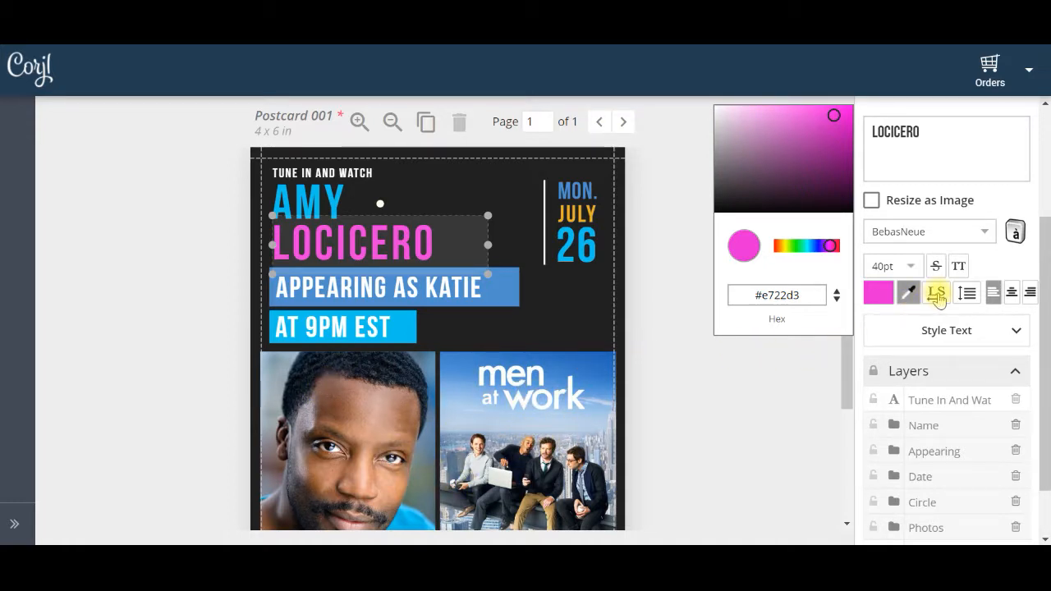
Try a letter spacing of 20 on the pink last name and return it to 10
left_click(939, 294)
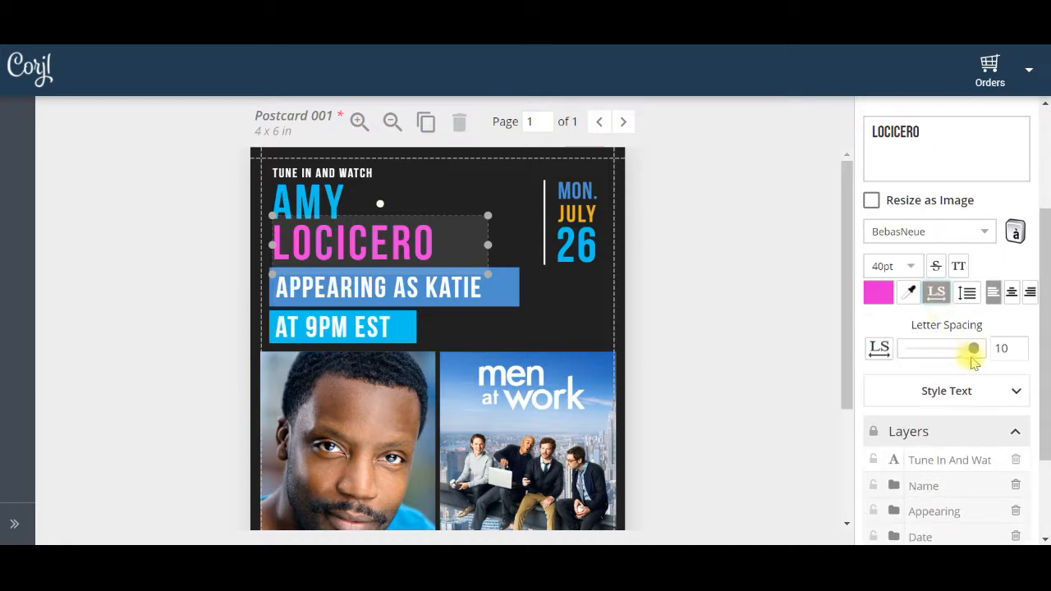
mouse_move(972, 348)
left_mouse_down()
mouse_move(921, 350)
mouse_move(989, 353)
left_mouse_up()
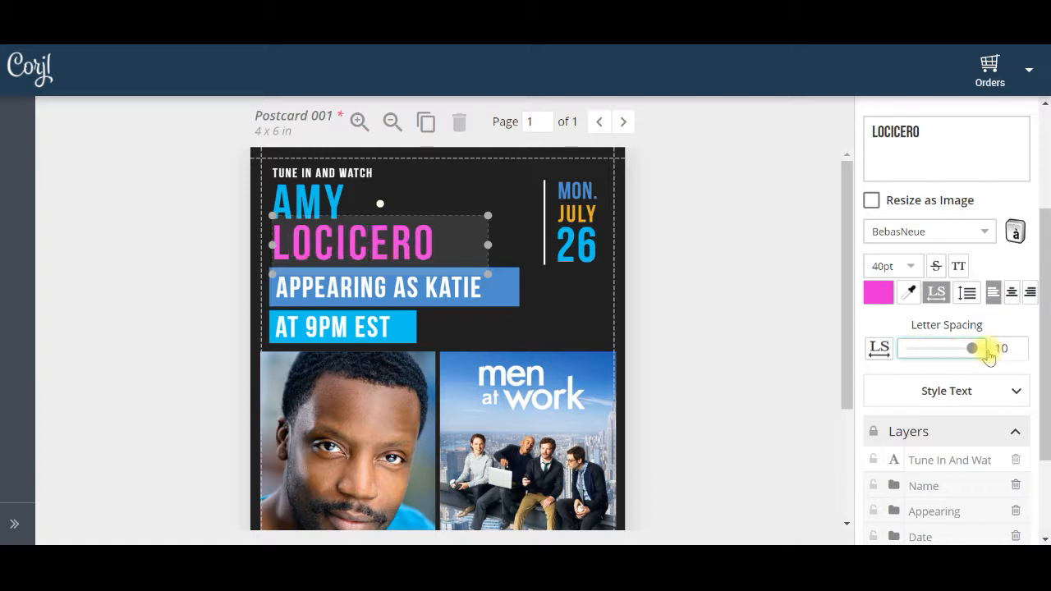
left_click(1002, 348)
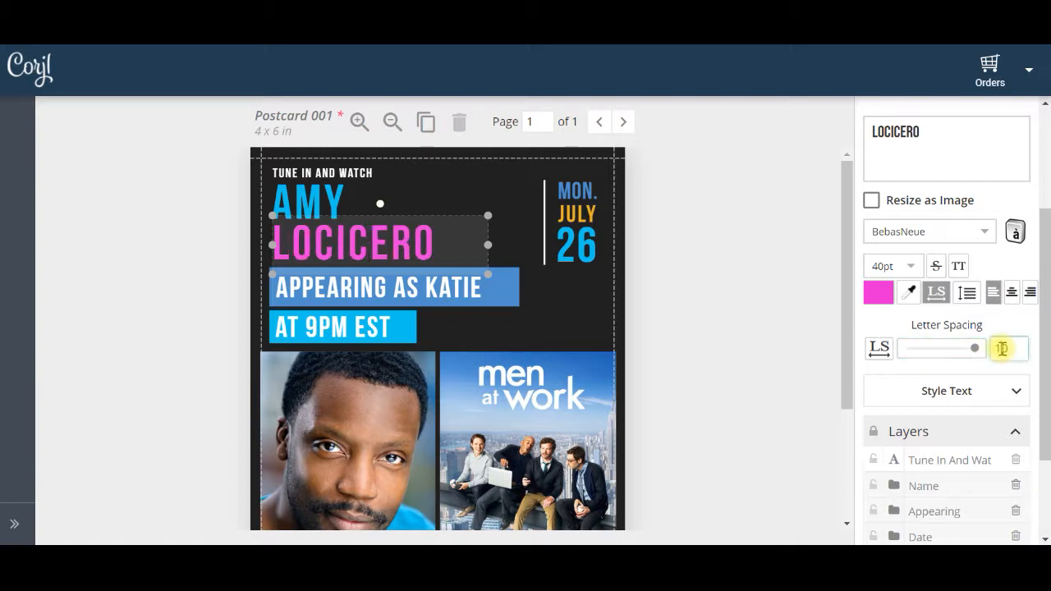
type("2")
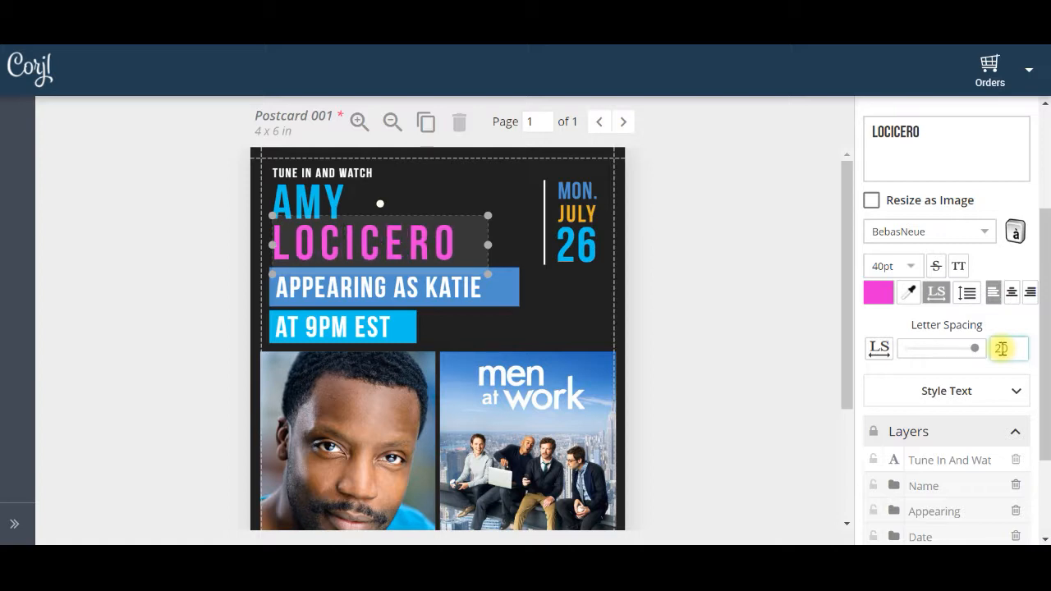
key("BackSpace")
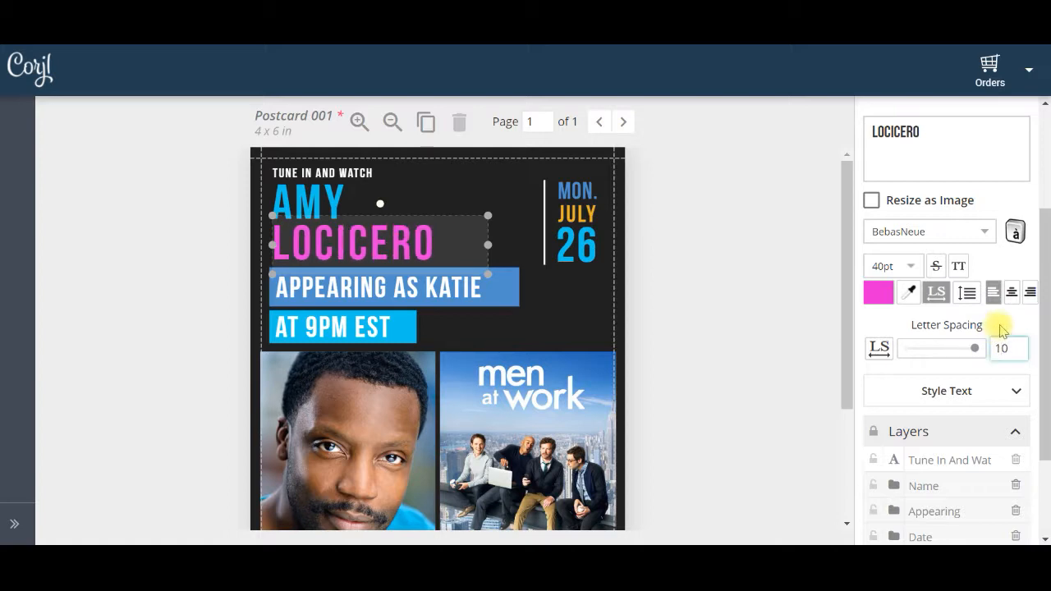
Open the last name's line height setting, try centre and right alignment, and return the text to left alignment
left_click(967, 293)
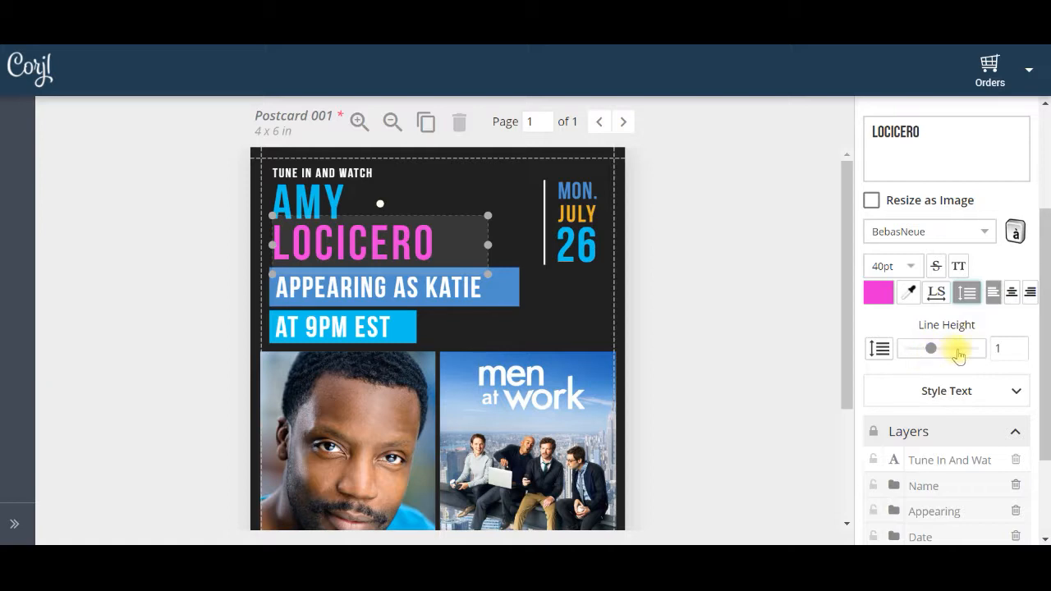
left_click(1011, 296)
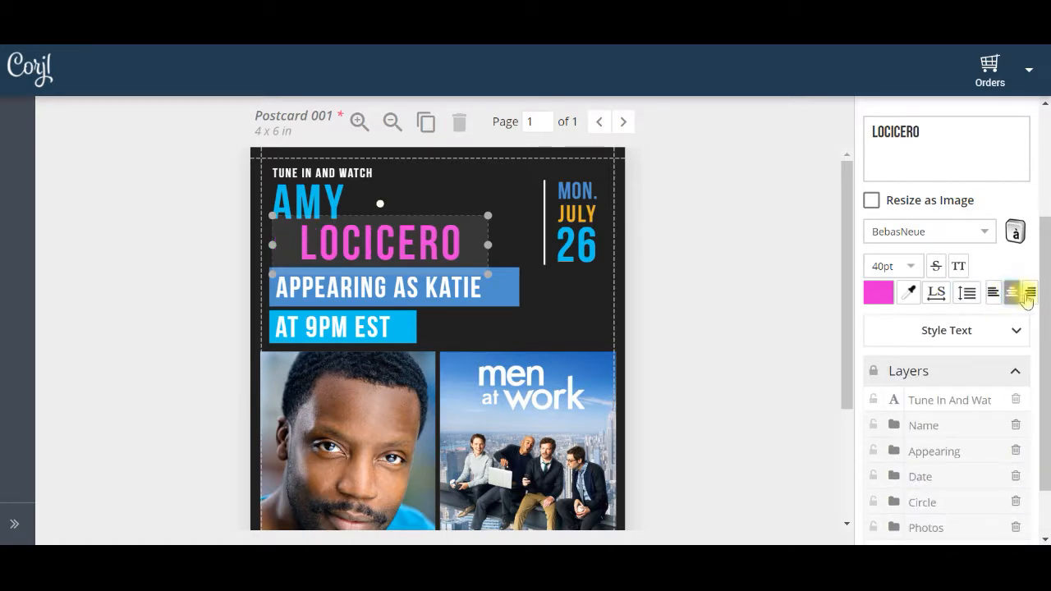
left_click(1030, 292)
left_click(992, 294)
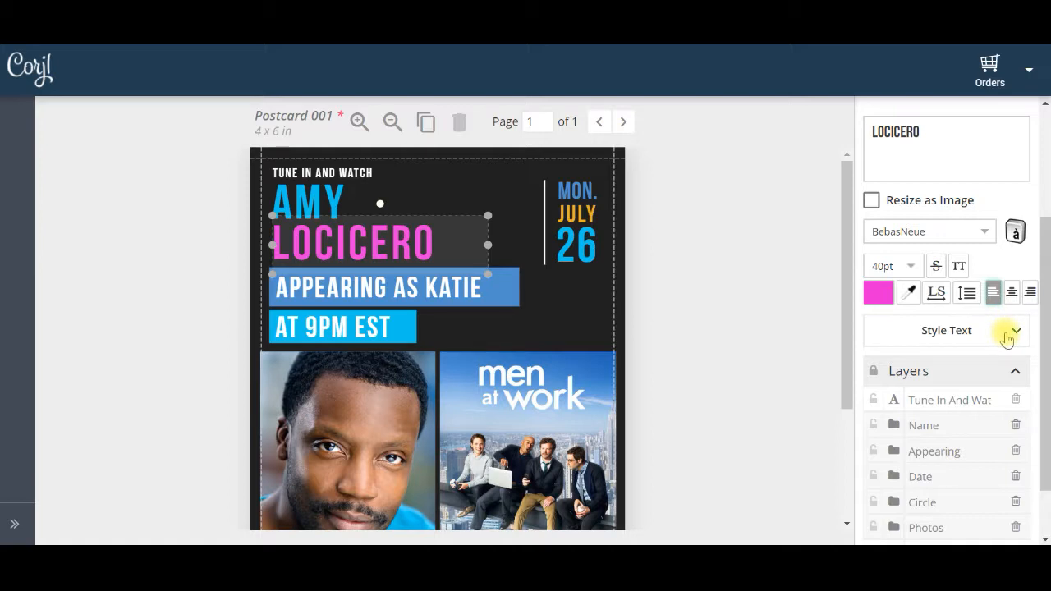
Try a drop shadow on the last name from the text style effects and turn it off again
left_click(1007, 336)
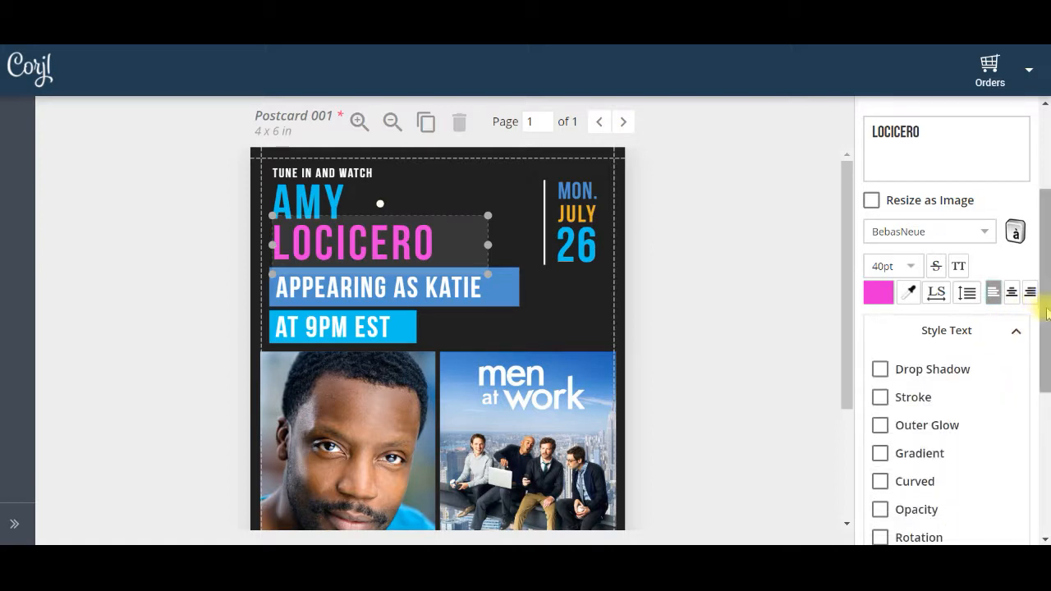
left_click_drag(1047, 317, 1047, 382)
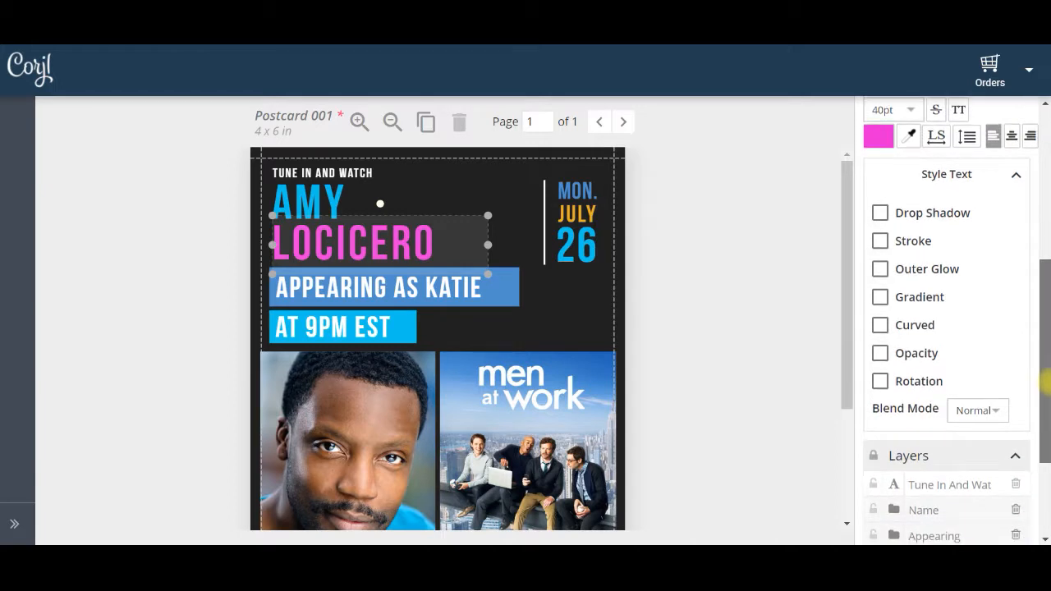
left_click(879, 212)
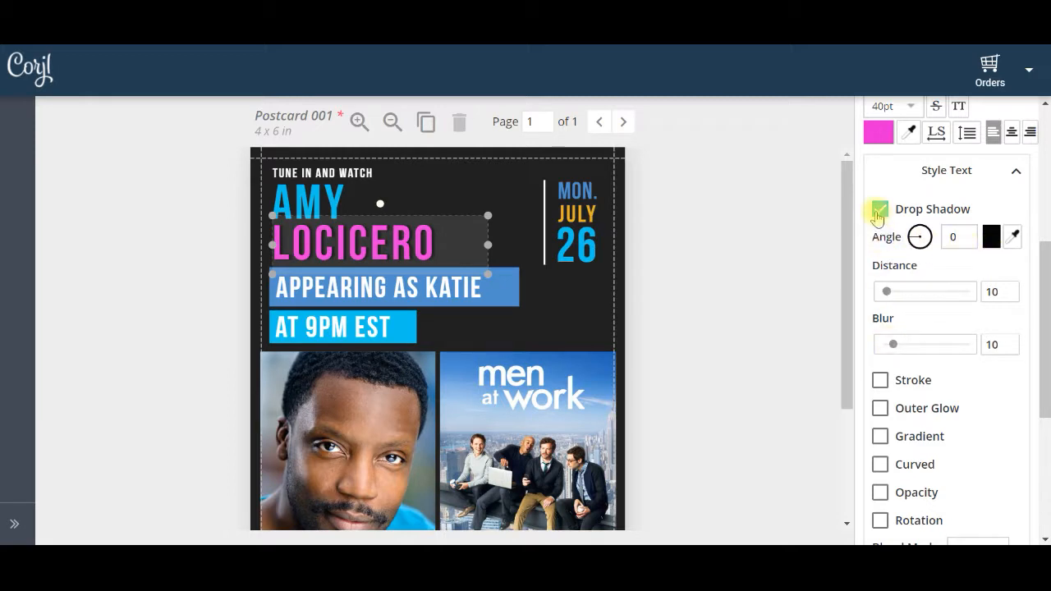
left_click(879, 210)
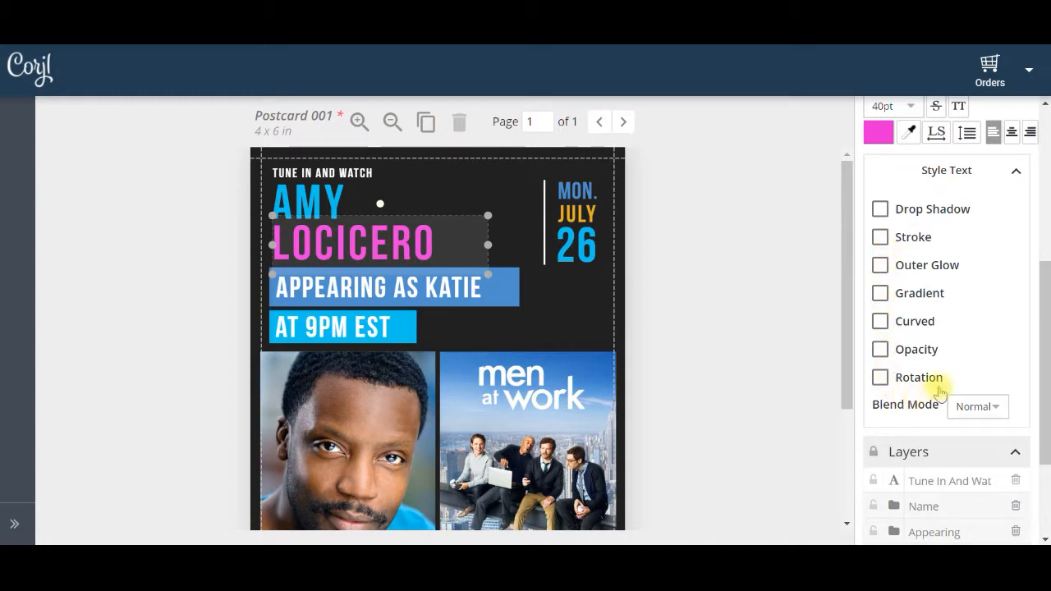
left_click(1016, 175)
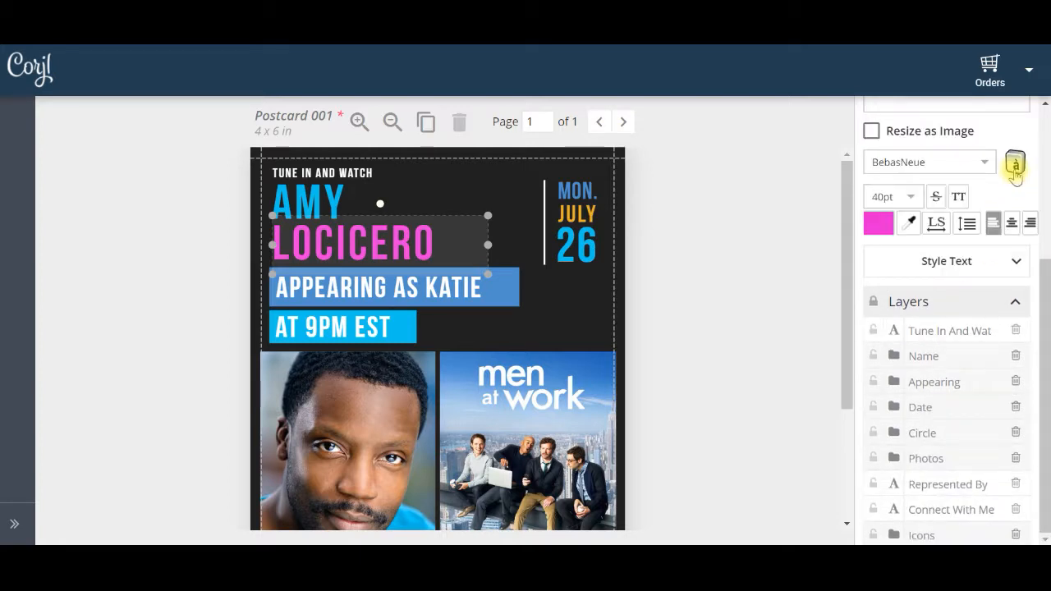
Recolor the word JULY in the date to the same pink as the last name
left_click_drag(1043, 274, 1044, 153)
left_click(411, 287)
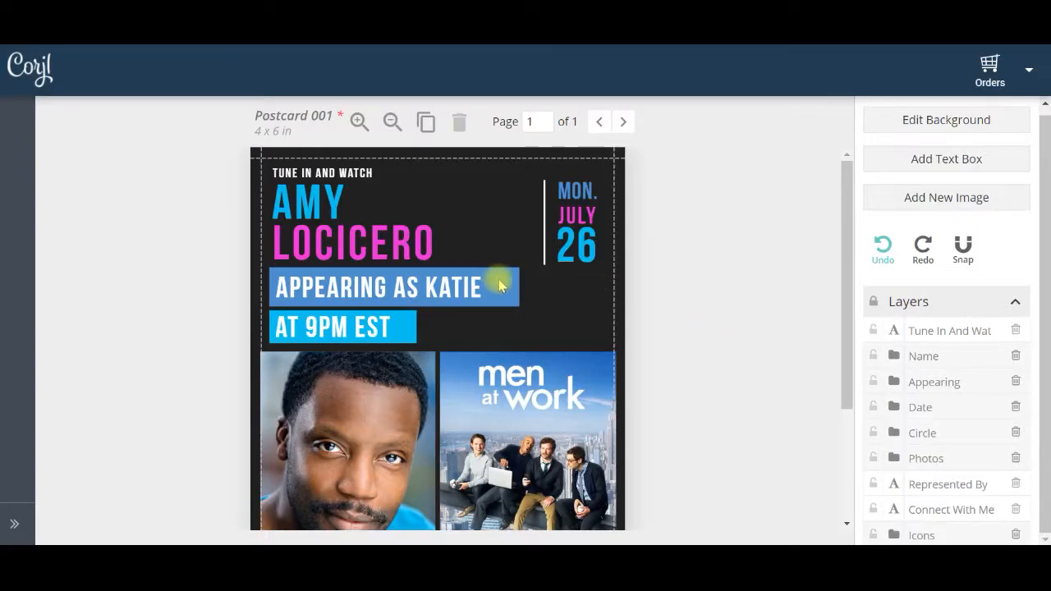
Nudge the white vertical line beside the date slightly upward and to the right
left_click_drag(847, 267, 846, 244)
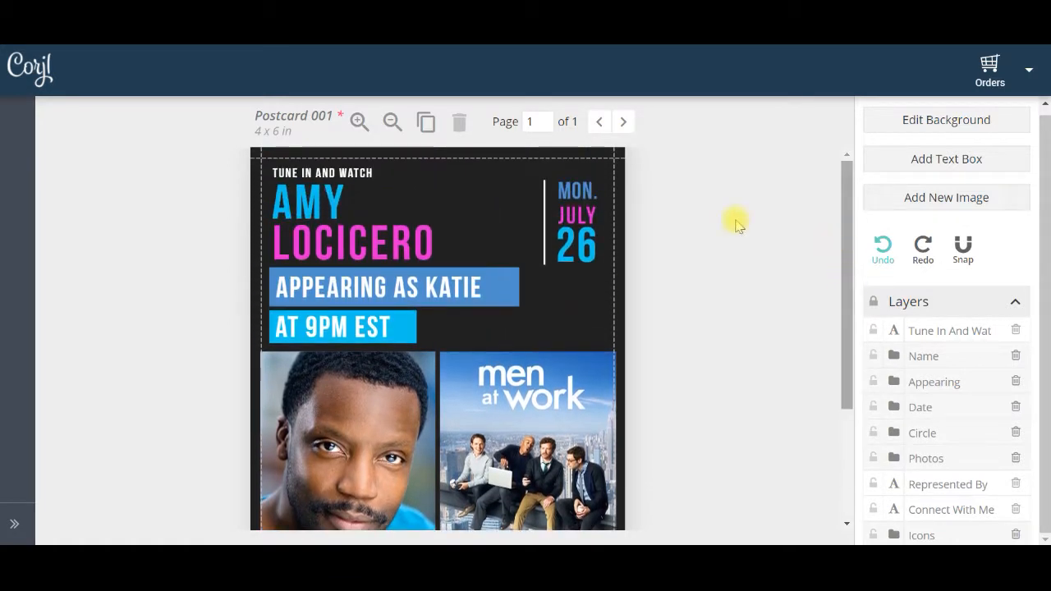
left_click(545, 210)
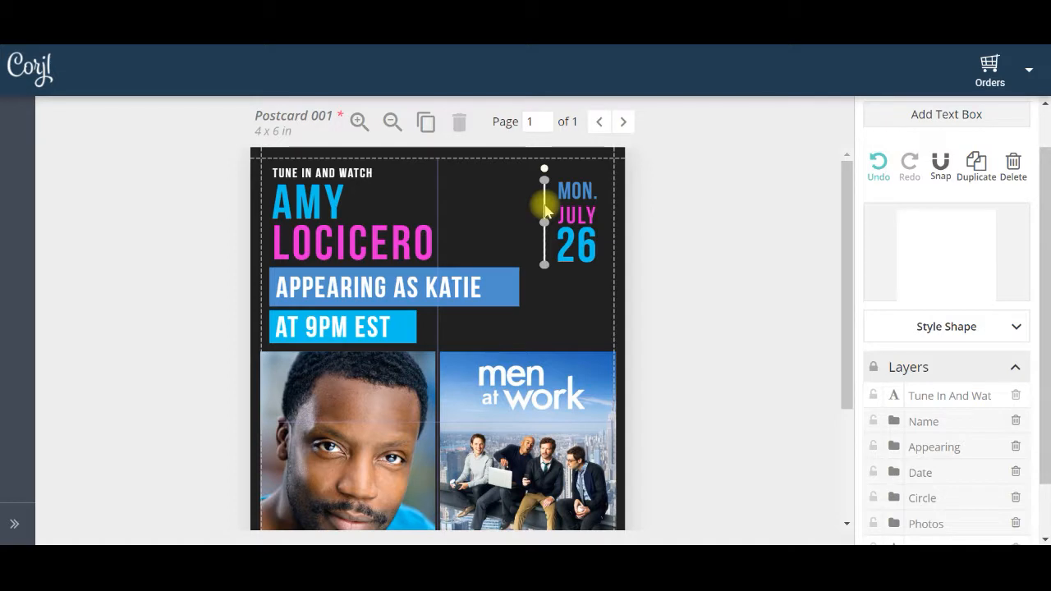
mouse_move(544, 210)
left_mouse_down()
mouse_move(536, 212)
mouse_move(547, 201)
mouse_move(545, 209)
left_mouse_up()
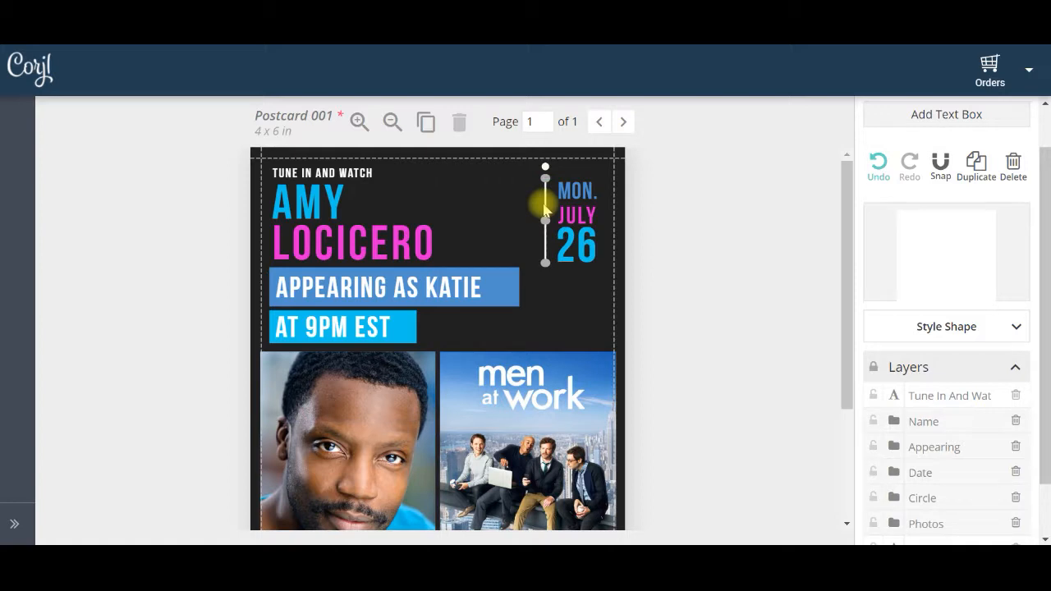
Change the fill of the blue banner behind the "Appearing as" line to teal #4dcaa5
left_click(503, 292)
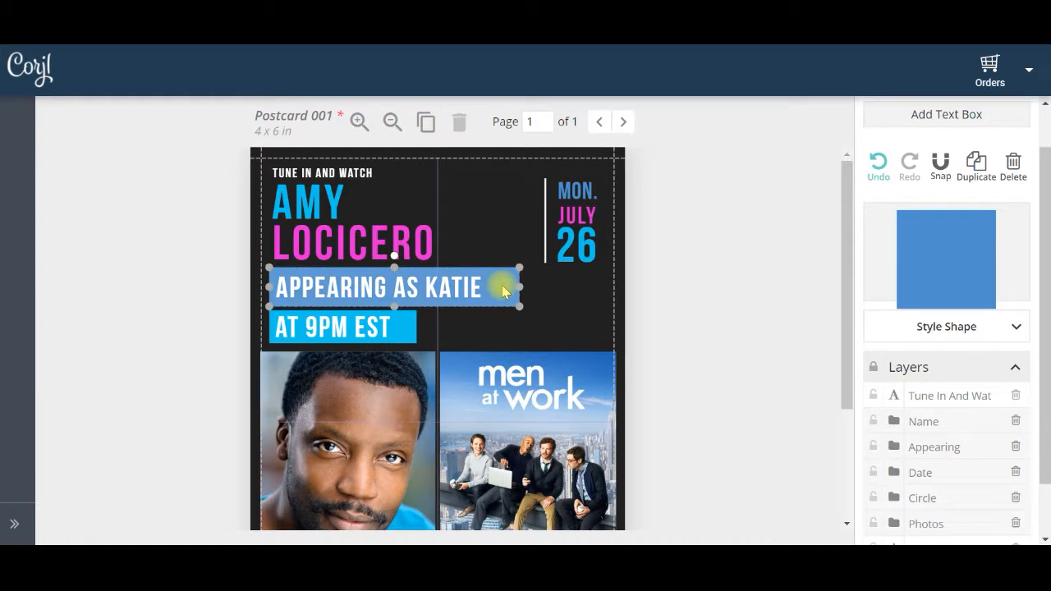
left_click(1017, 329)
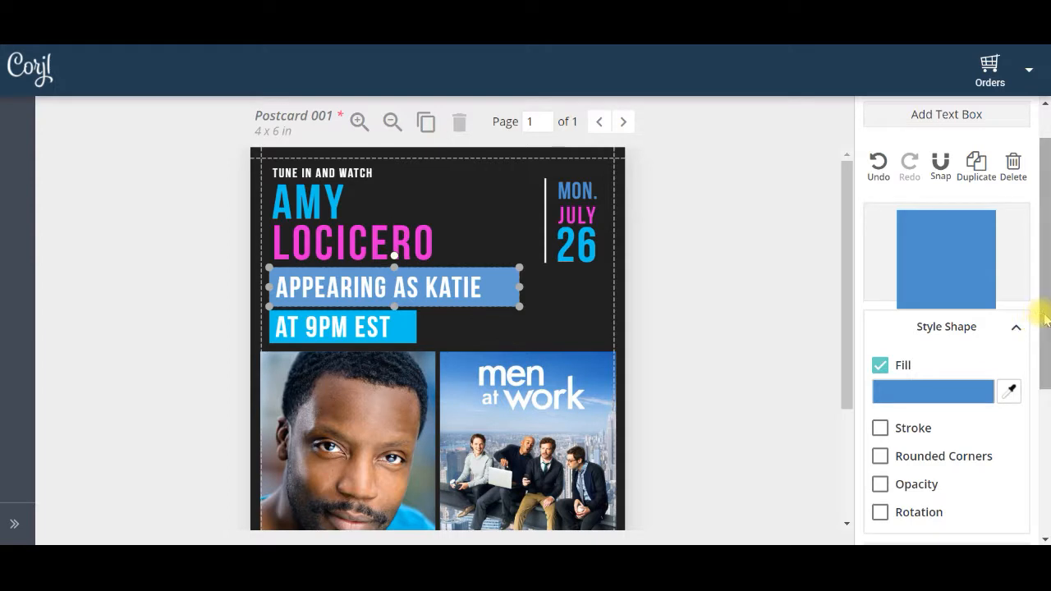
left_click_drag(1044, 325, 1042, 383)
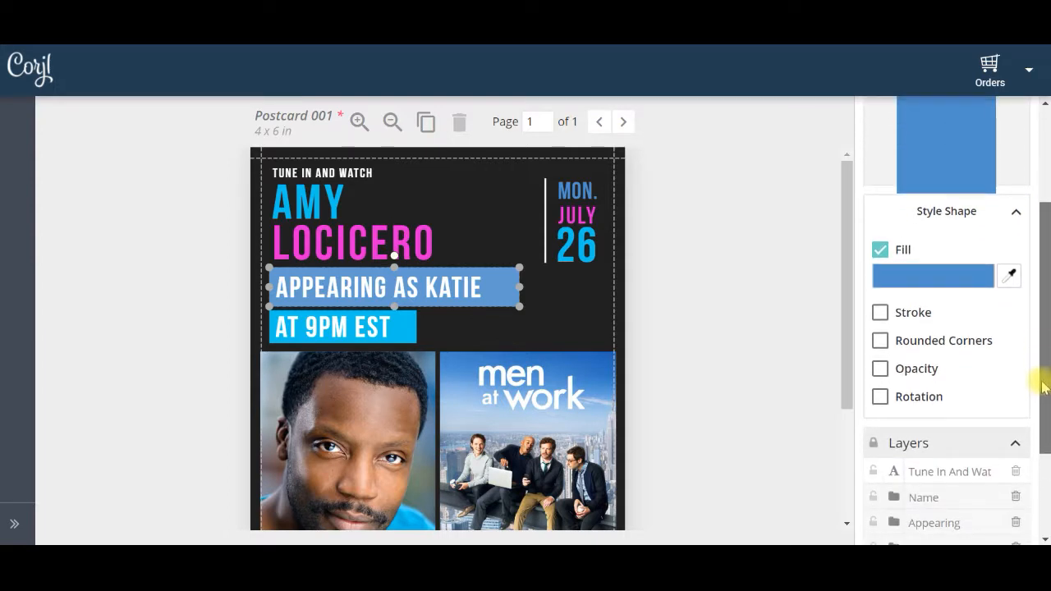
left_click(928, 280)
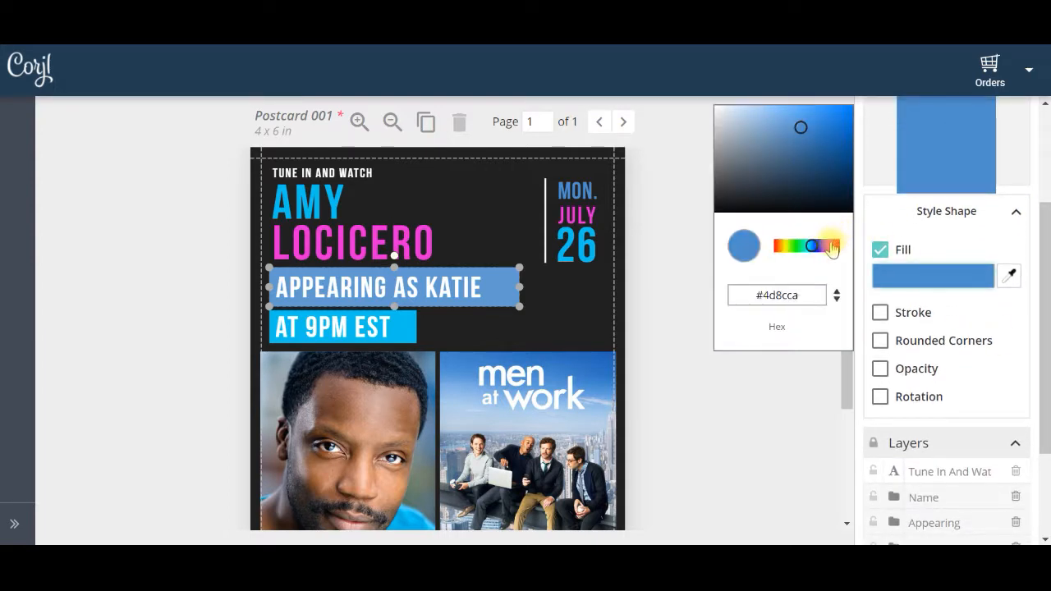
left_click(796, 248)
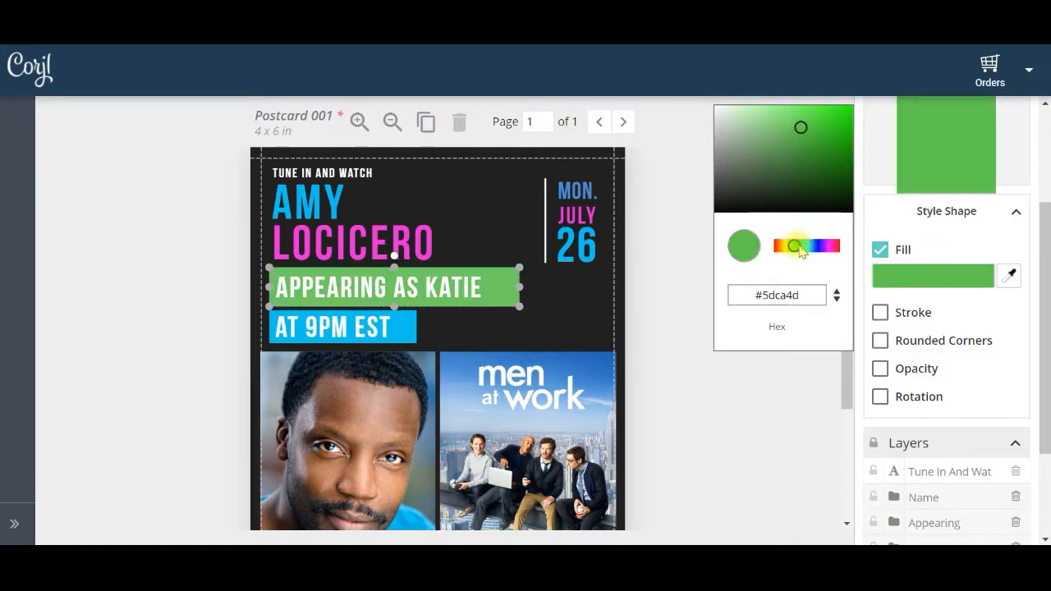
left_click(805, 250)
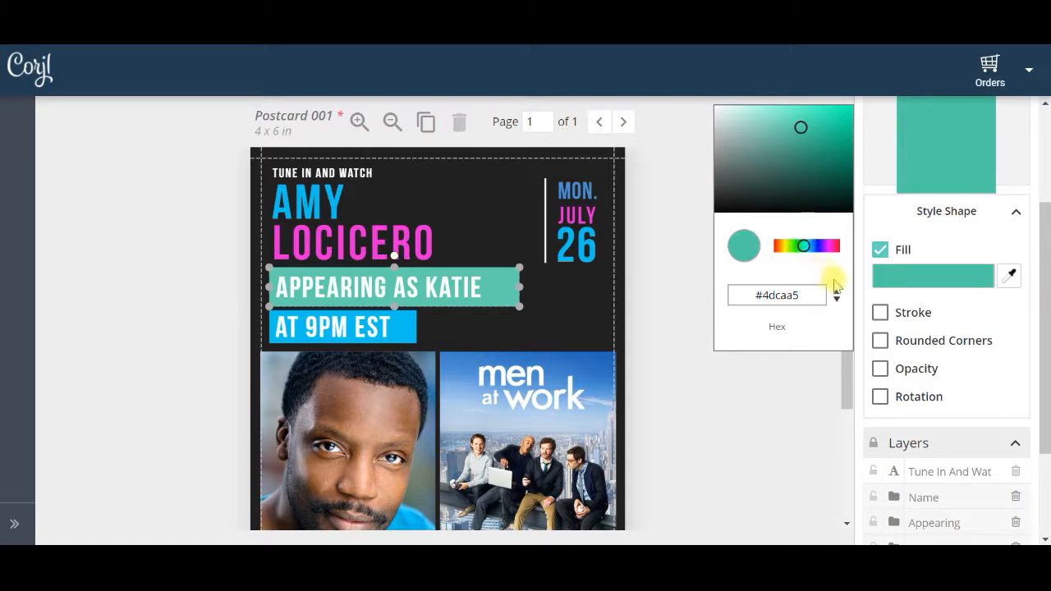
Try a stroke and rounded corners on the teal banner and turn both effects off again
left_click(881, 314)
left_click(880, 314)
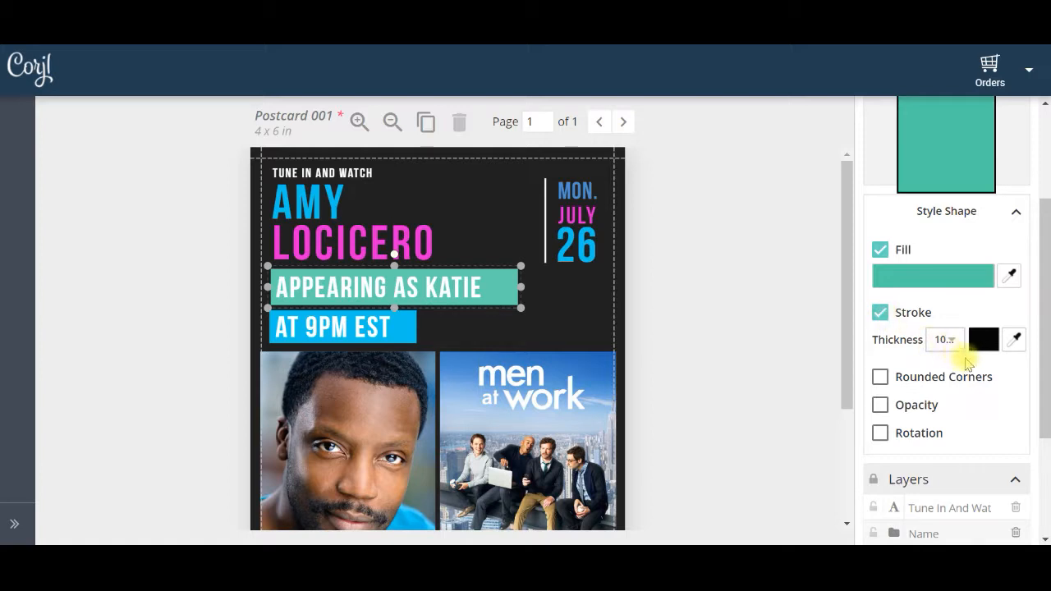
left_click(880, 314)
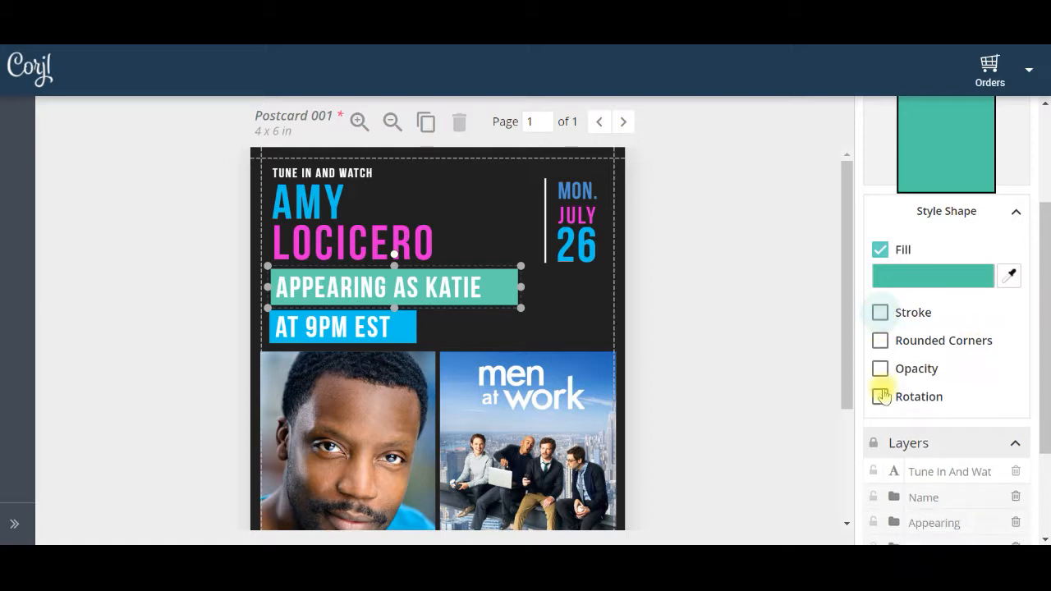
left_click(880, 340)
mouse_move(886, 369)
left_mouse_down()
mouse_move(911, 367)
mouse_move(883, 370)
left_mouse_up()
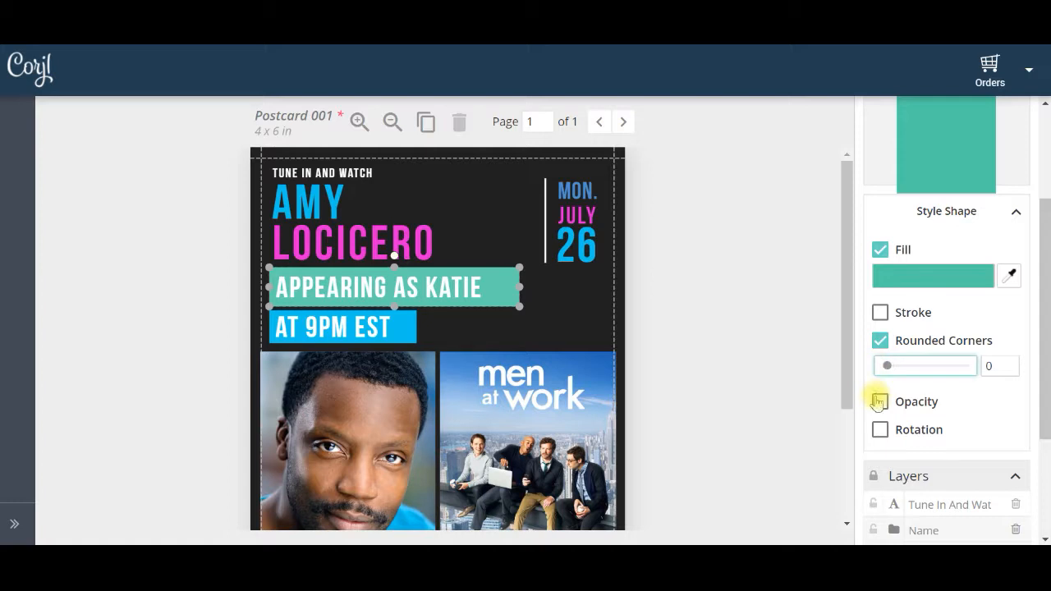
left_click(880, 340)
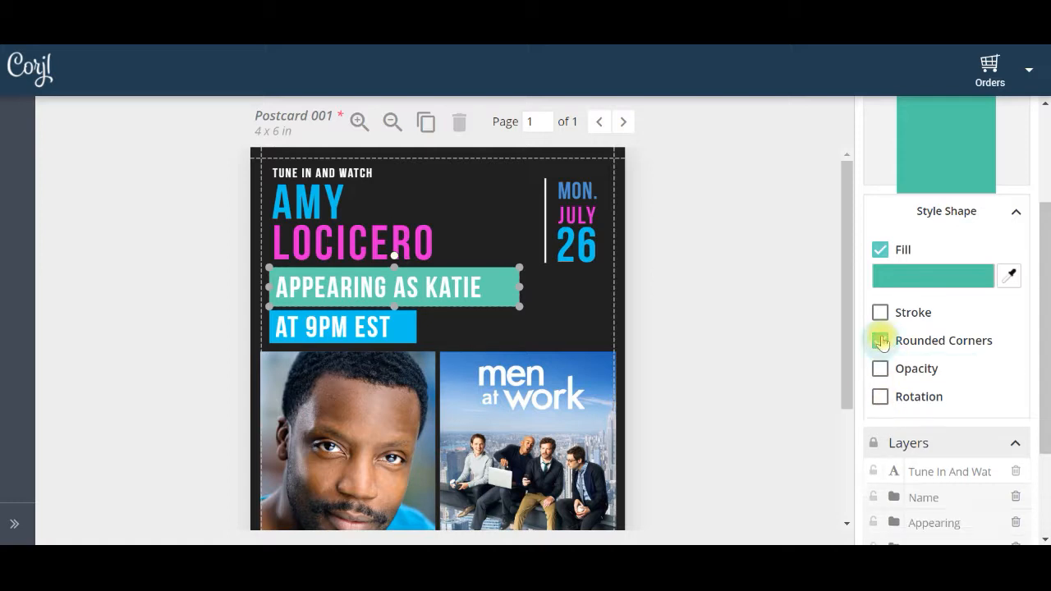
left_click(1018, 216)
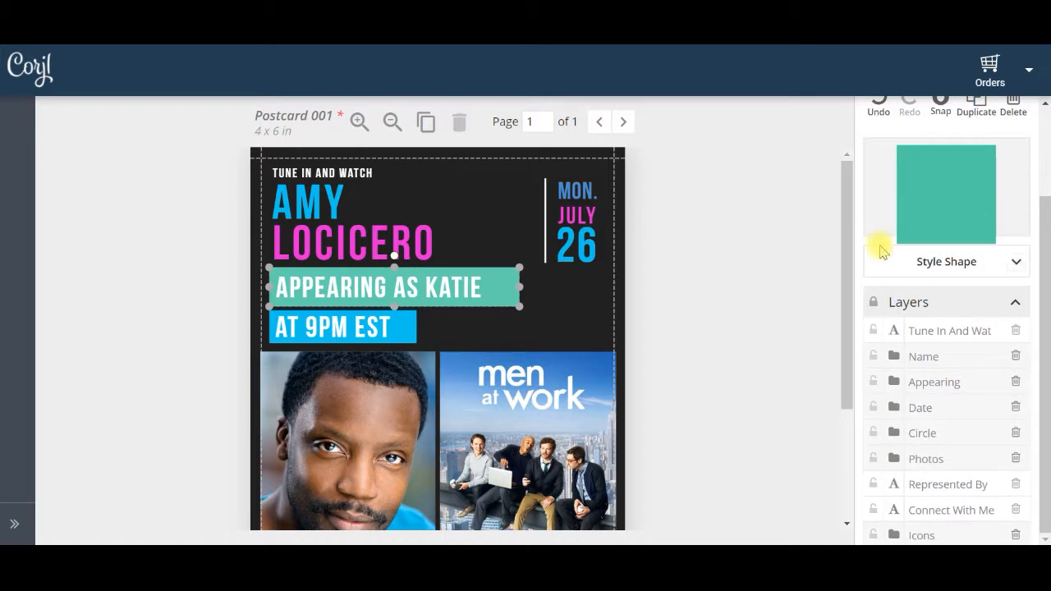
left_click(755, 274)
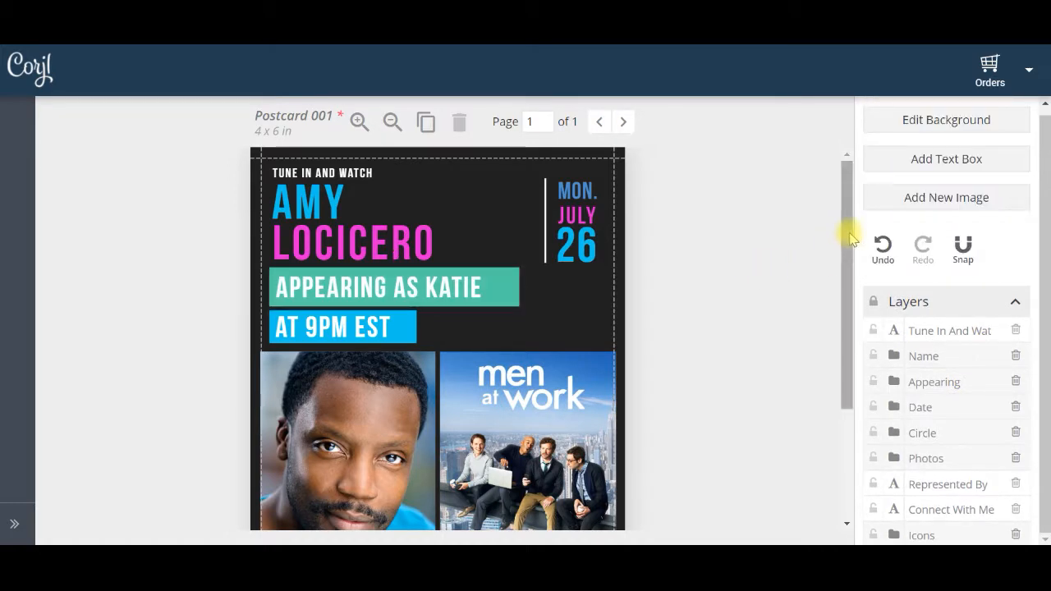
left_click_drag(843, 240, 848, 391)
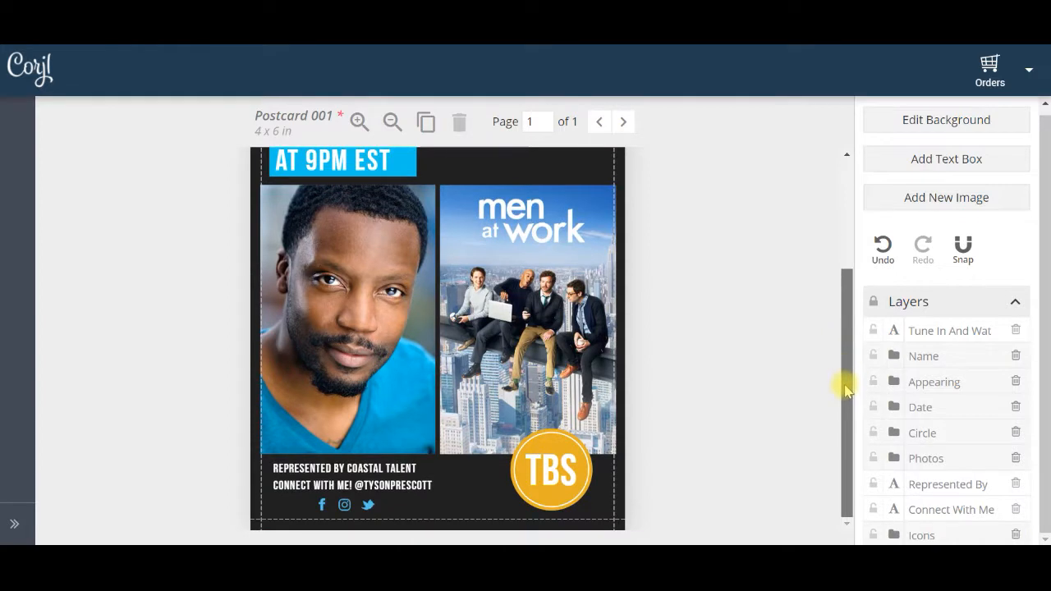
left_click(523, 467)
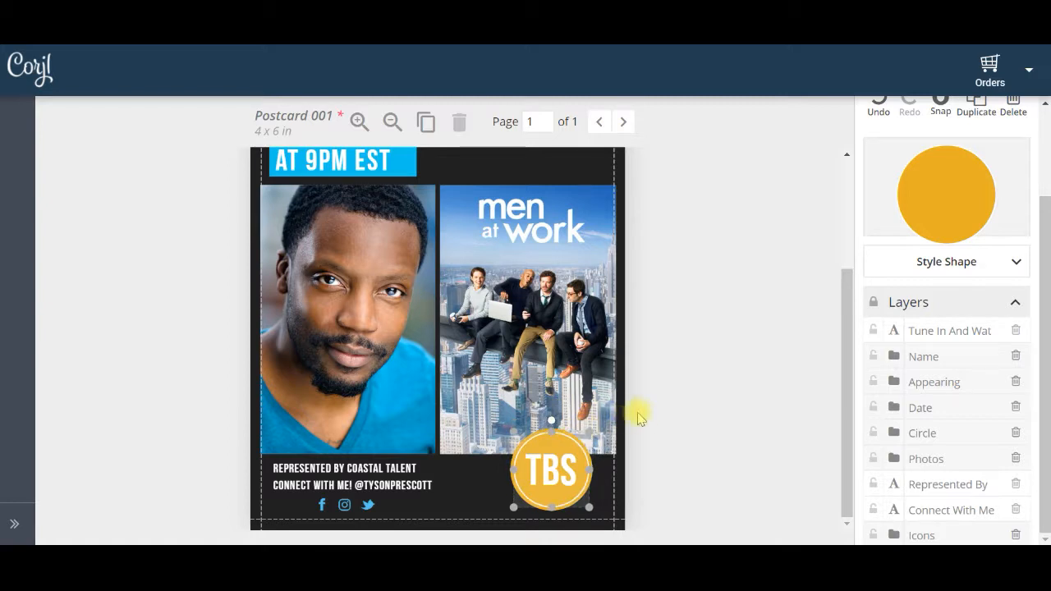
left_click(805, 246)
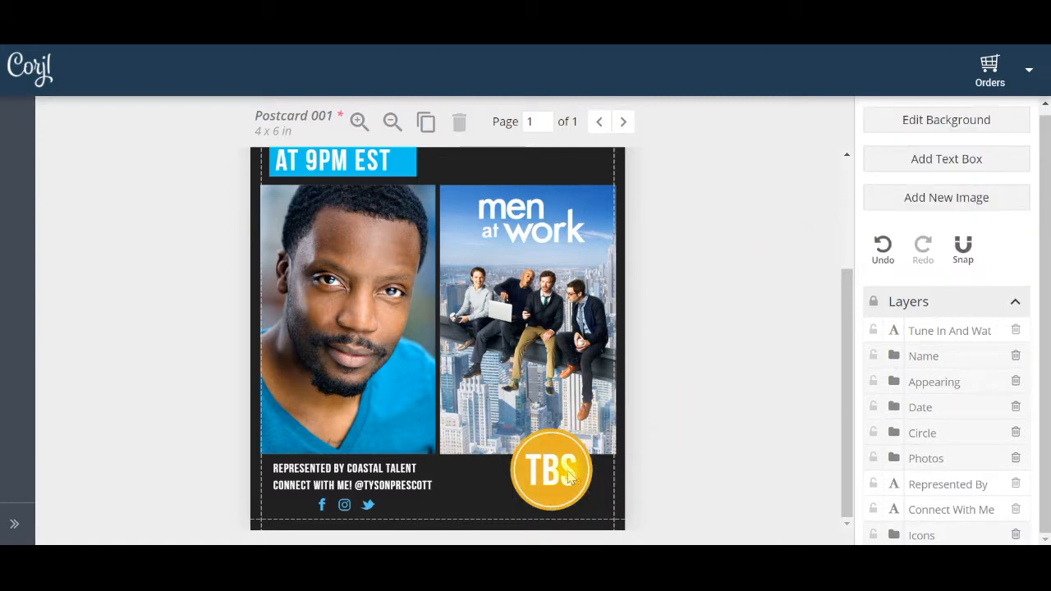
left_click(556, 443)
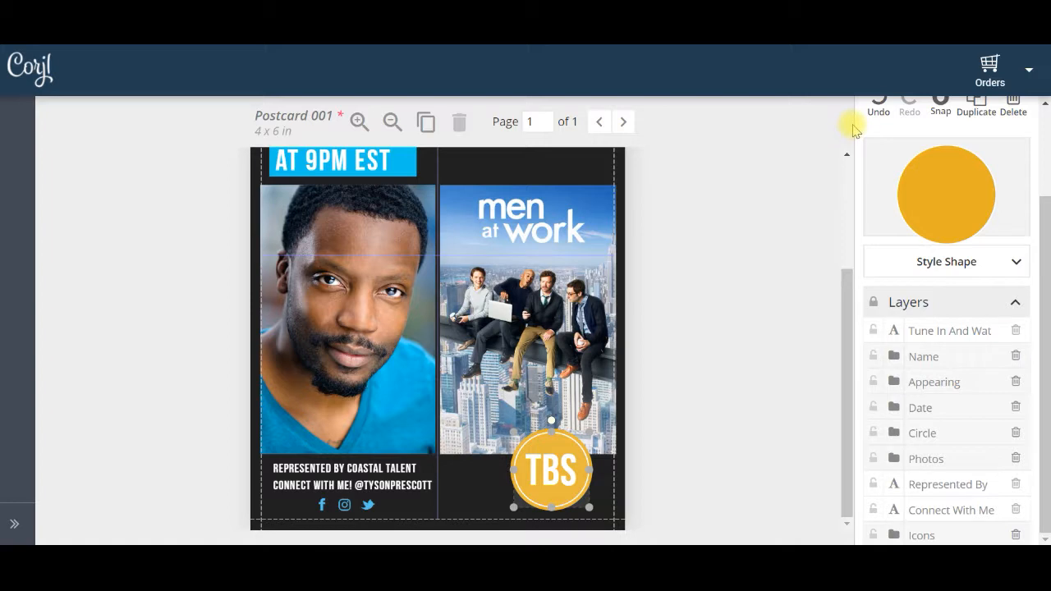
left_click(877, 112)
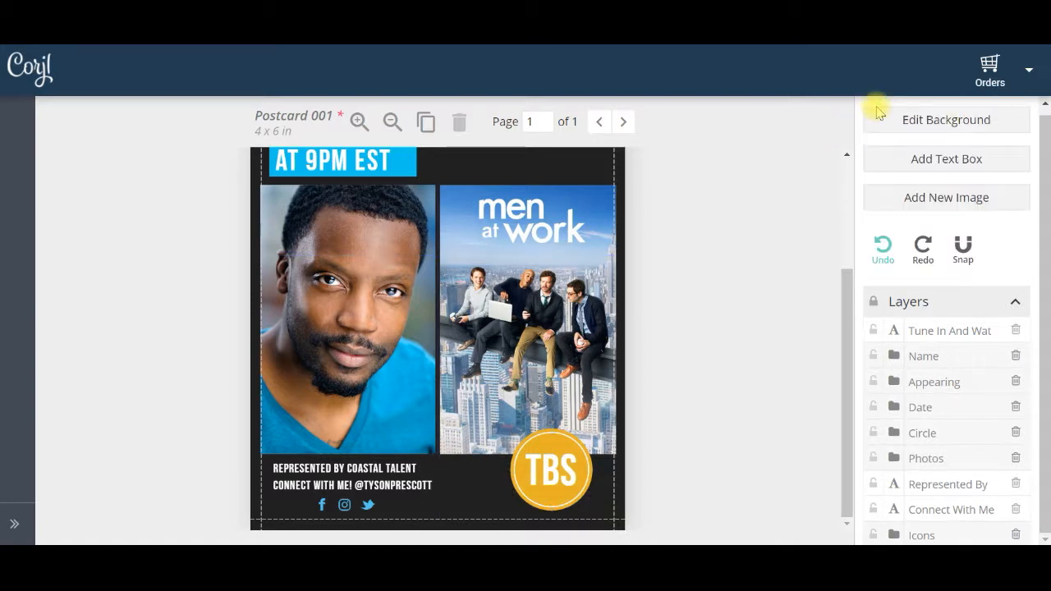
Select the white ring and the orange circle of the TBS badge together and enlarge both slightly
left_click(894, 433)
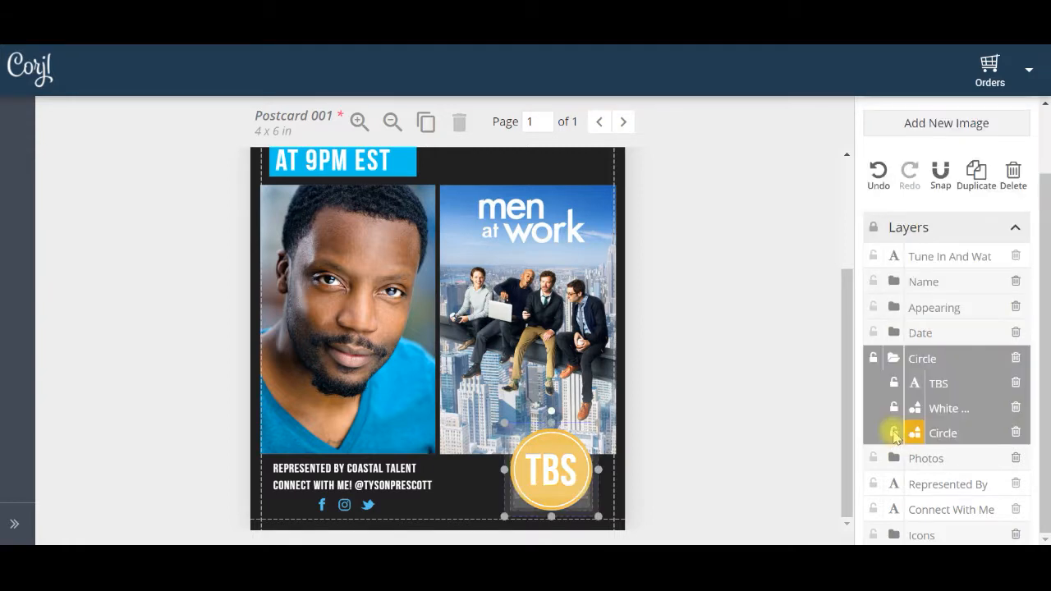
left_click(946, 409)
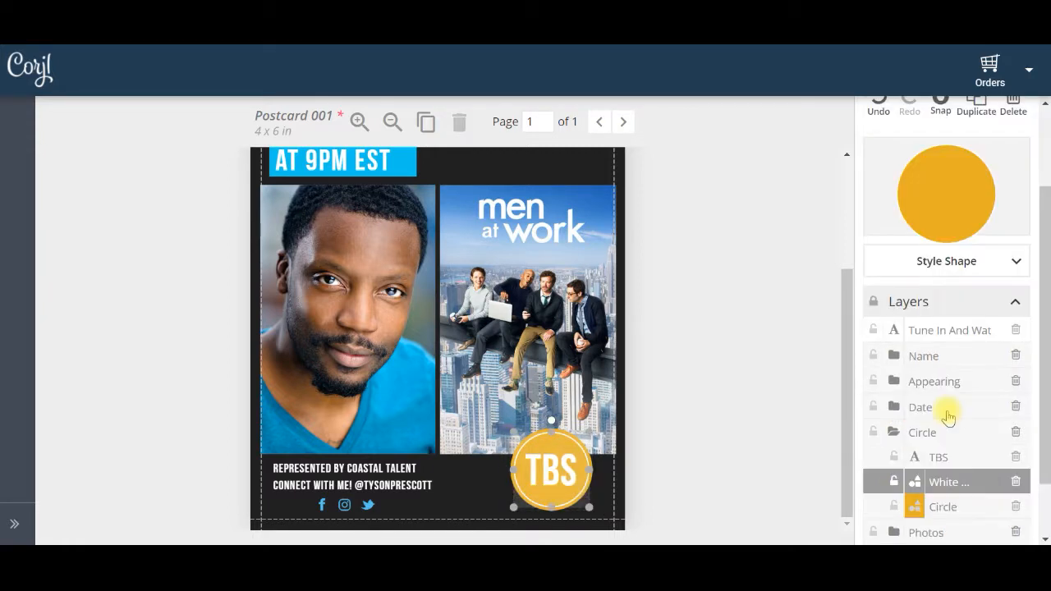
left_click(946, 507, "shift")
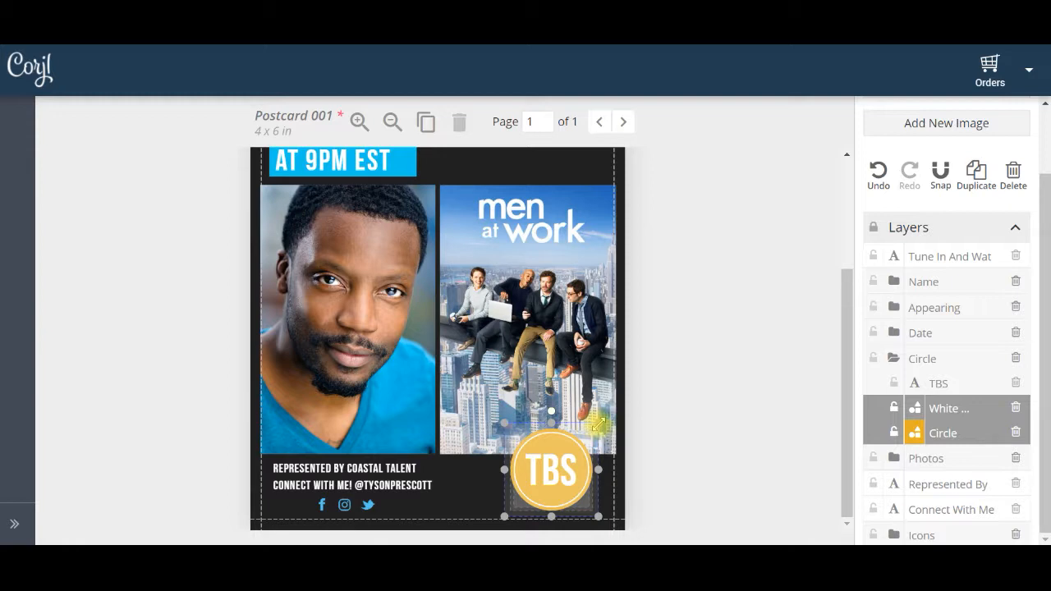
mouse_move(599, 423)
left_mouse_down()
mouse_move(622, 404)
mouse_move(593, 436)
mouse_move(602, 425)
left_mouse_up()
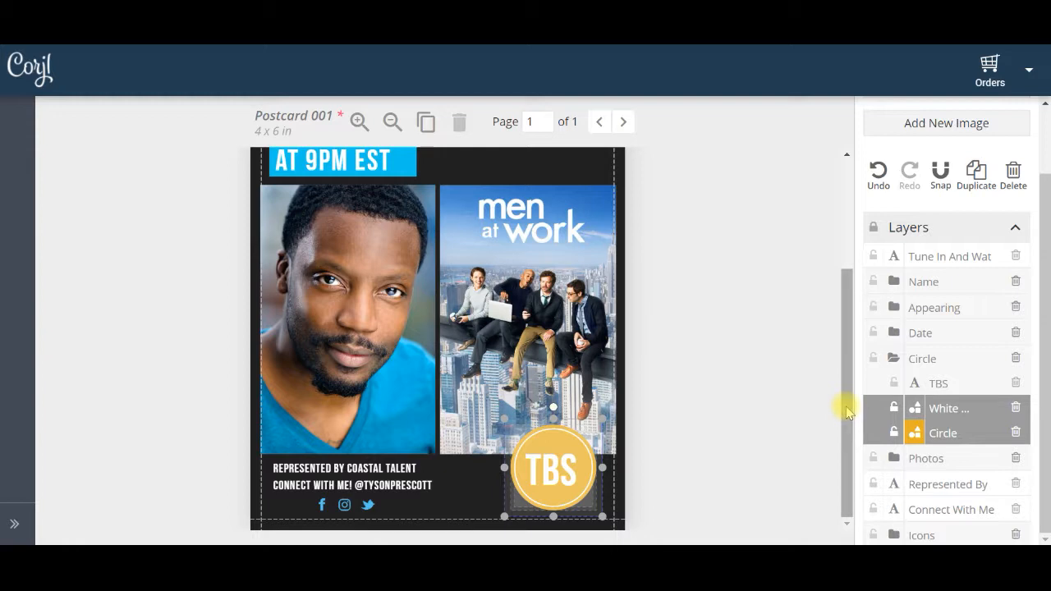
Narrow the teal banner to the end of the "Appearing as" text and widen it again to leave padding after the role name
left_click_drag(848, 410, 840, 298)
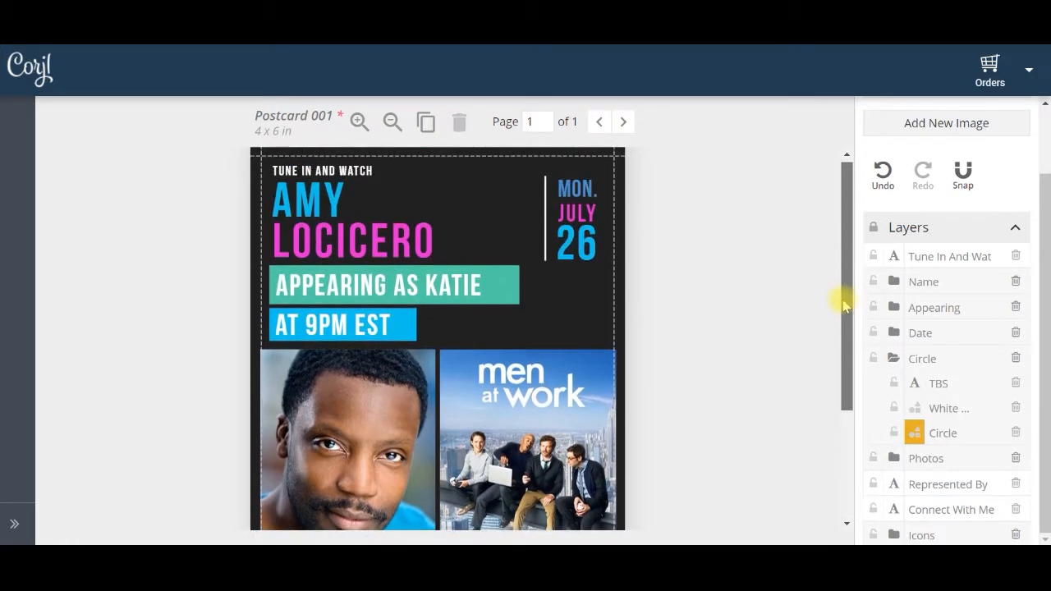
left_click(507, 288)
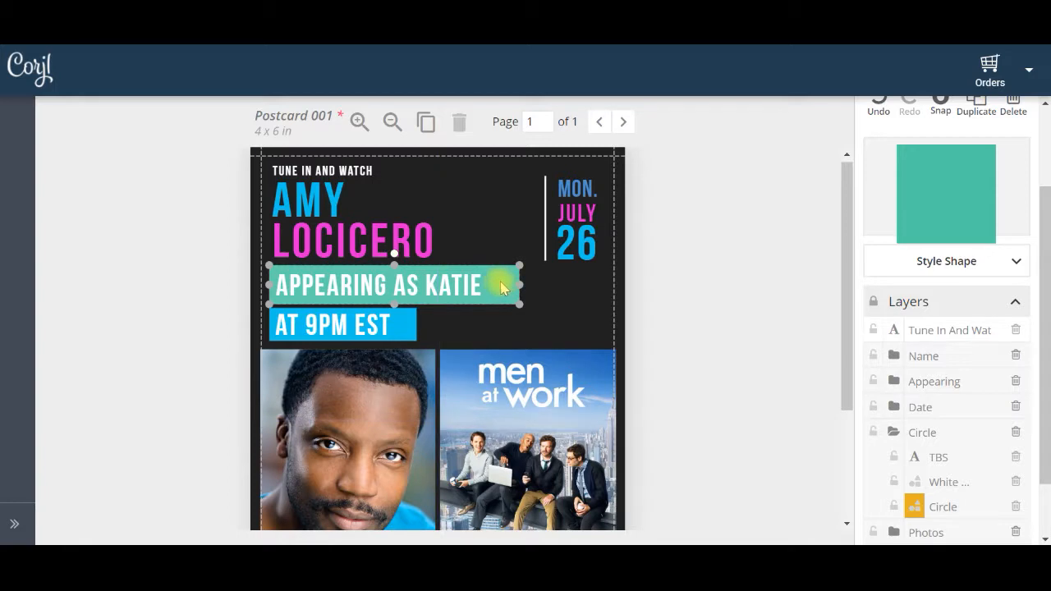
left_click_drag(520, 284, 485, 273)
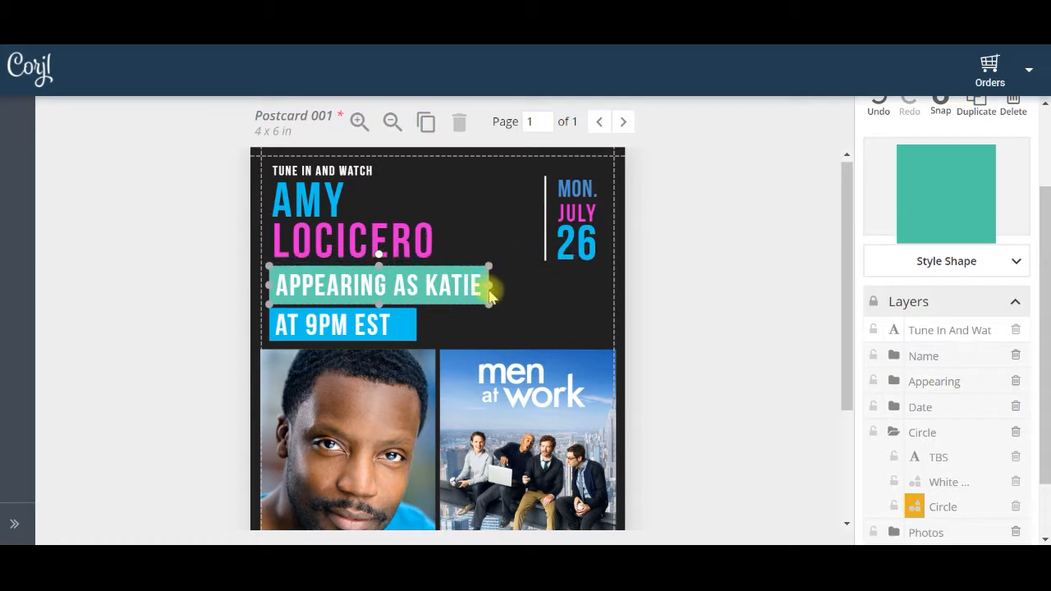
left_click_drag(490, 285, 518, 289)
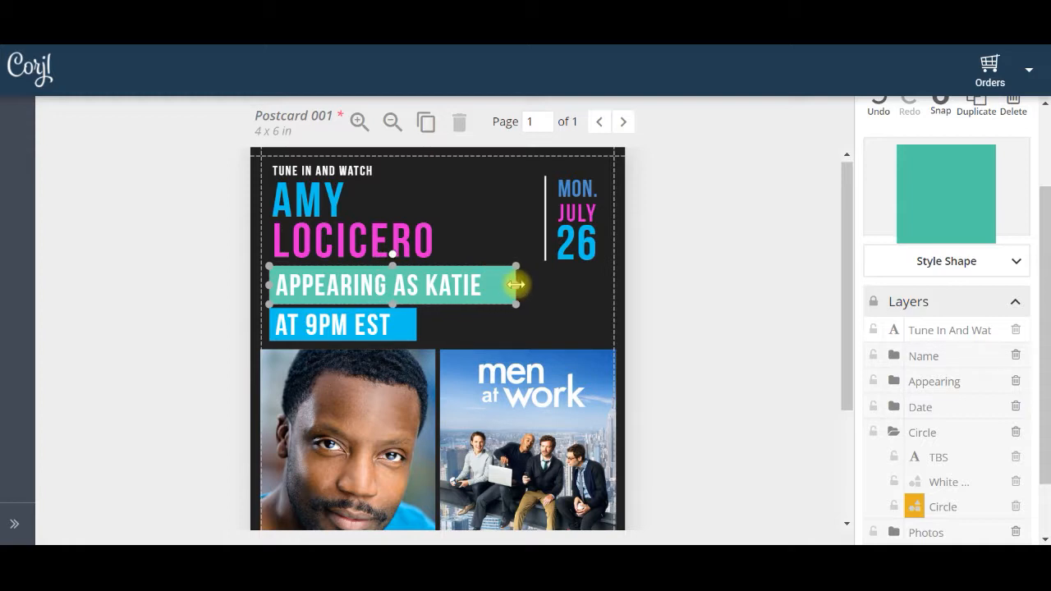
left_click(677, 312)
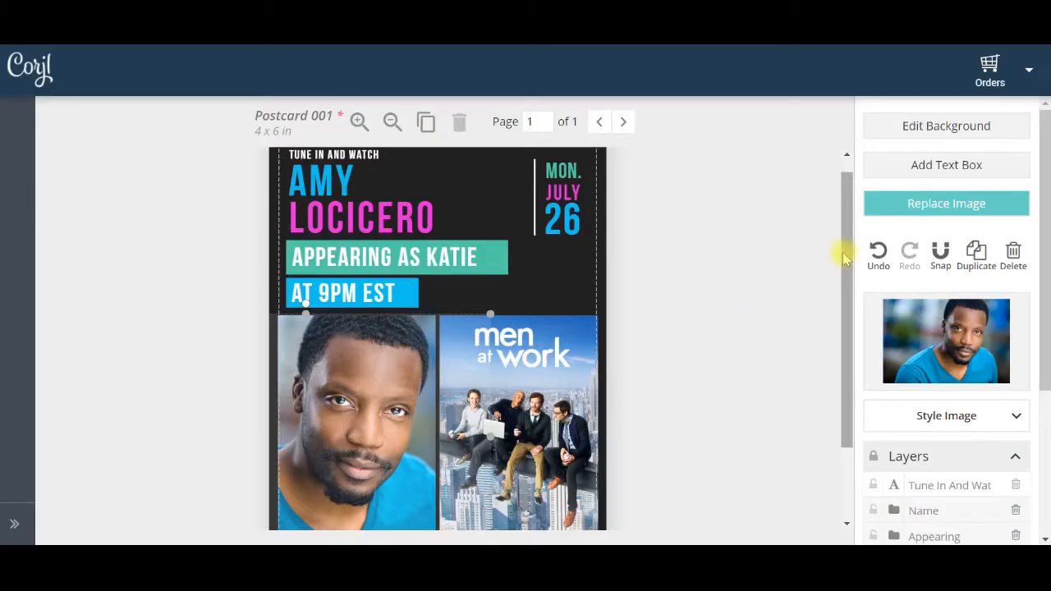
Replace the actor's headshot on the postcard by uploading the resized headshot image file
left_click_drag(849, 257, 848, 343)
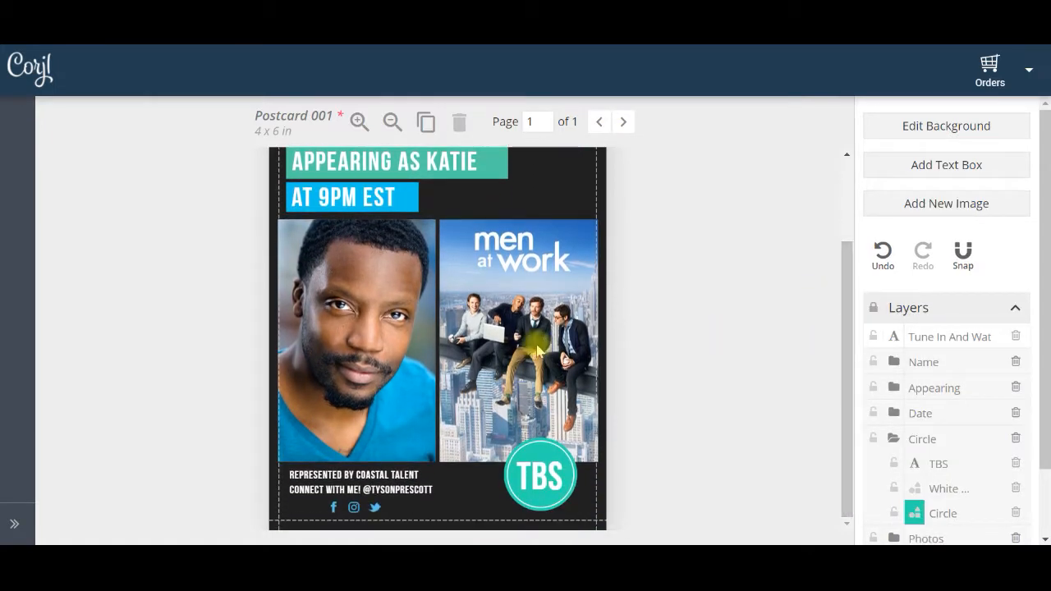
left_click(341, 337)
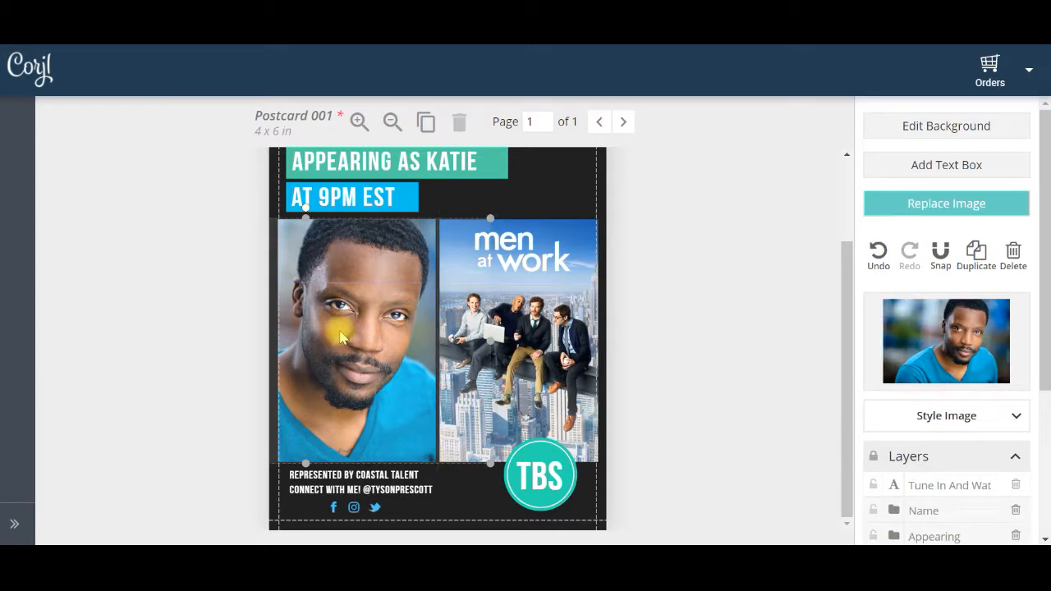
left_click(949, 206)
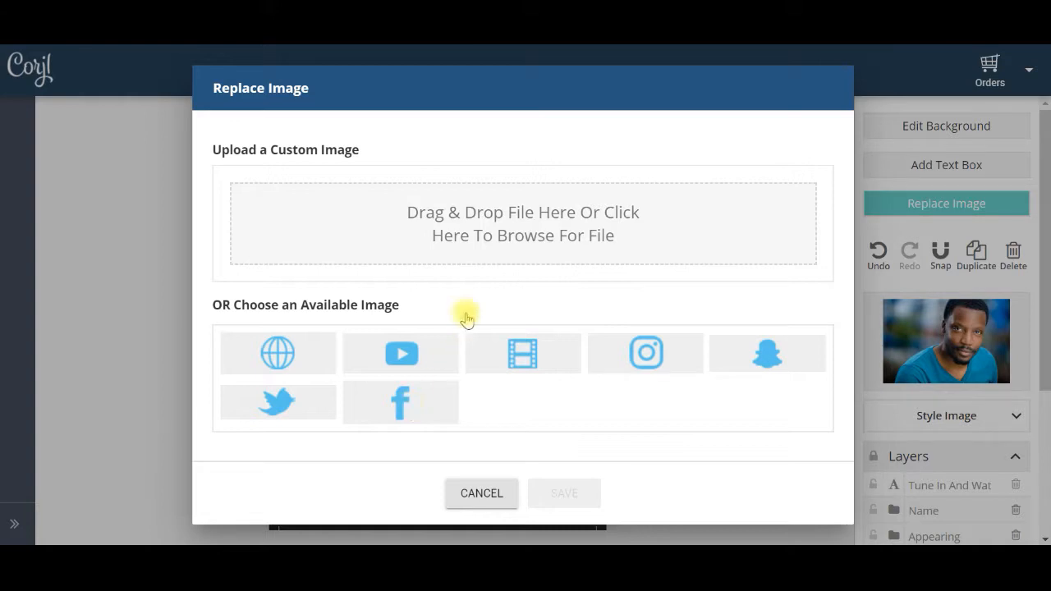
left_click(518, 226)
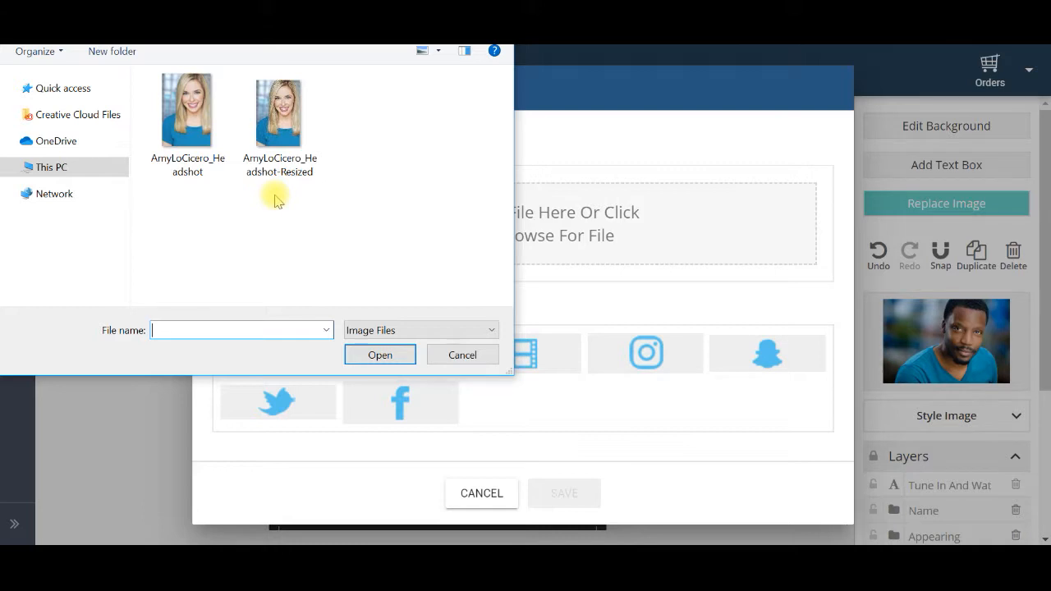
left_click(281, 144)
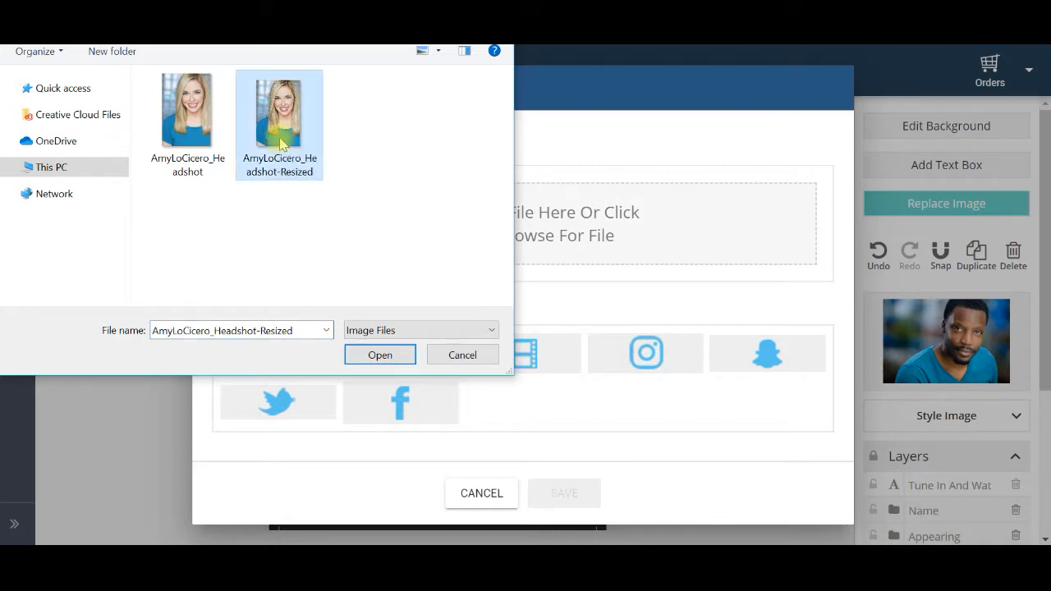
left_click(386, 359)
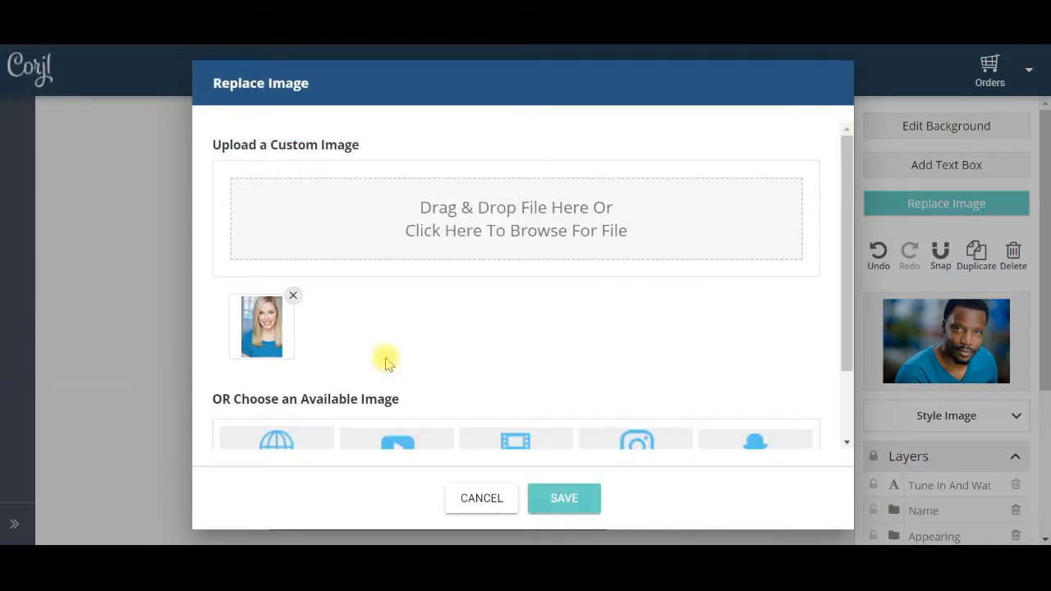
left_click(574, 502)
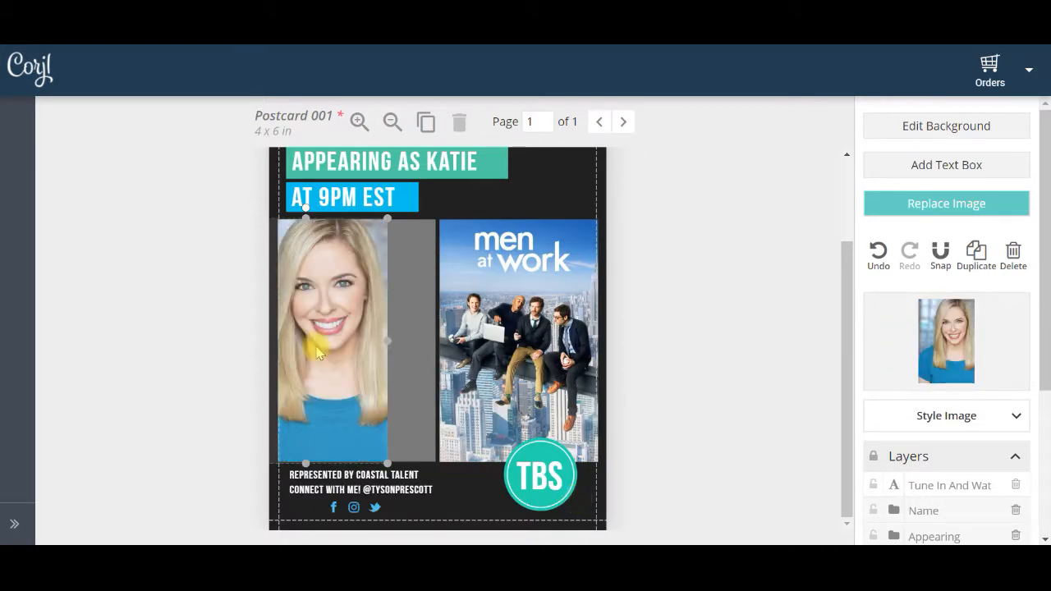
Move the new headshot right to fill the width of its photo frame and nudge it up to the frame's upper edge
left_click_drag(319, 352, 368, 353)
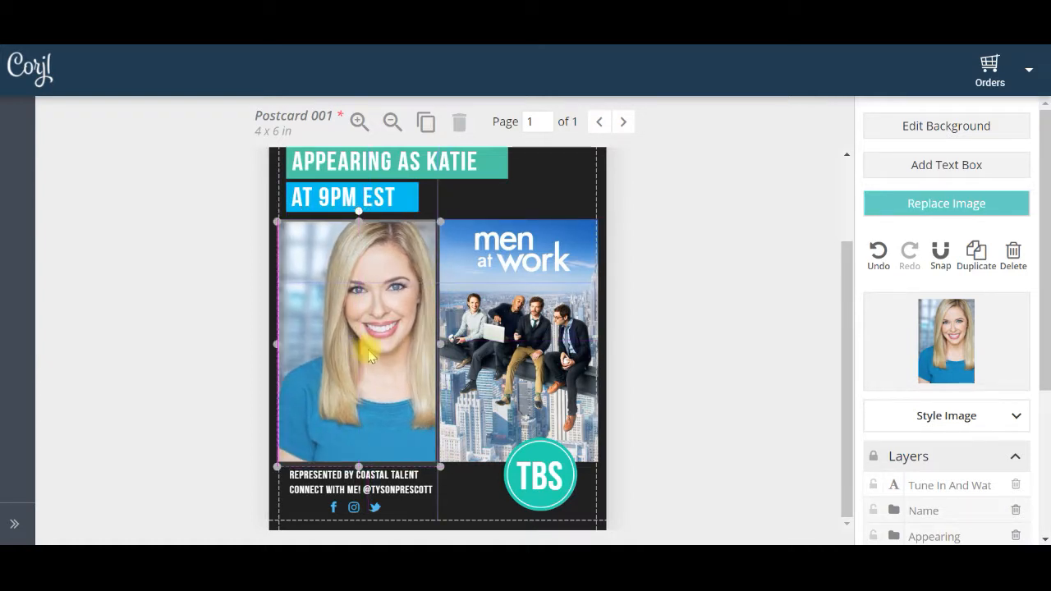
key("Right")
key("Up")
key("Up")
key("Up")
key("Up")
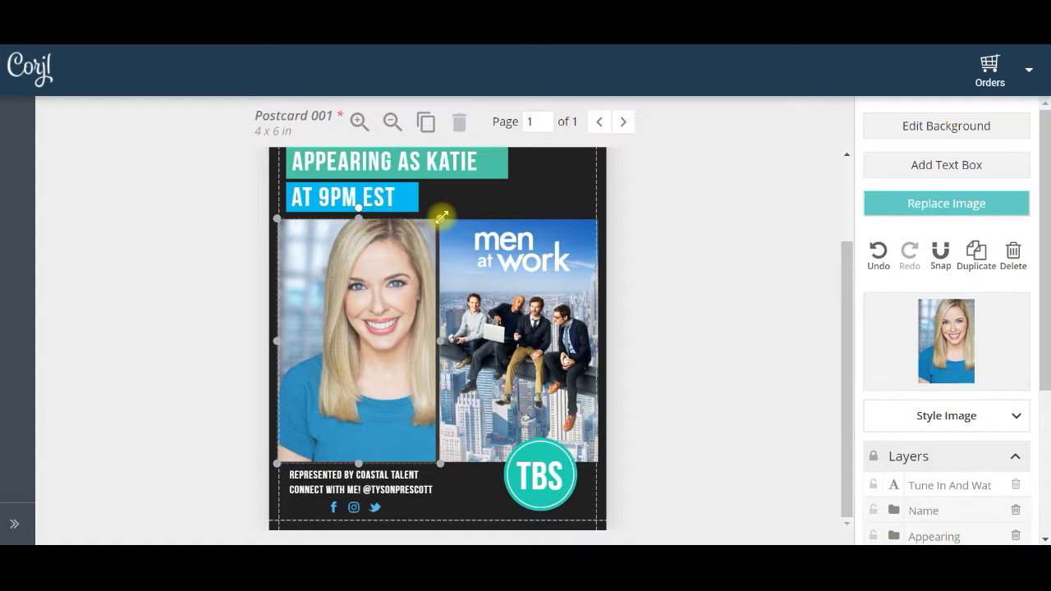
Try scaling the headshot down slightly and stretching its width, and undo the stretch
mouse_move(440, 219)
left_mouse_down()
mouse_move(397, 271)
mouse_move(441, 211)
mouse_move(436, 202)
mouse_move(432, 223)
left_mouse_up()
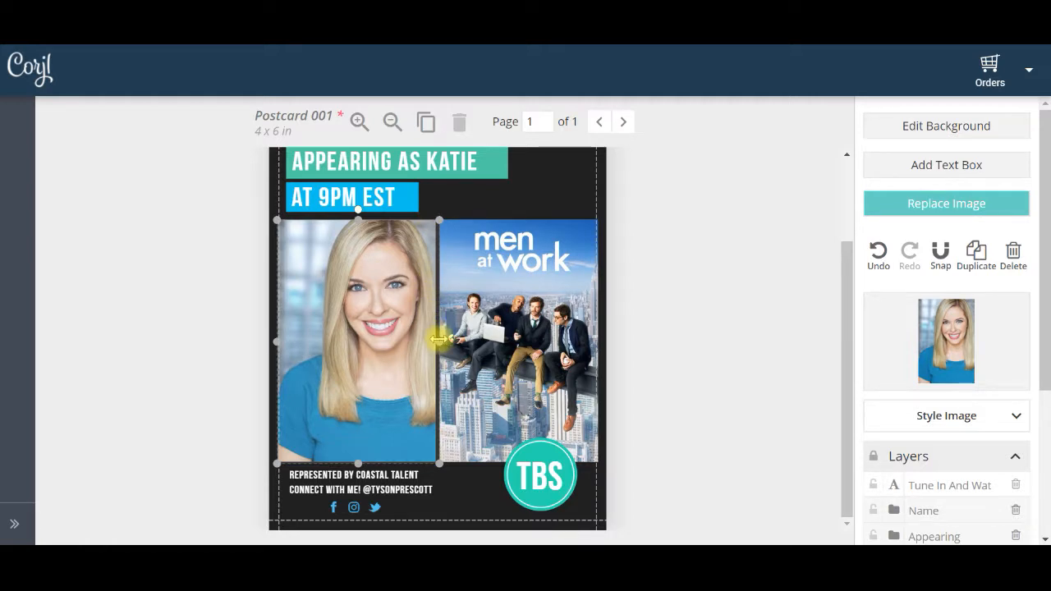
mouse_move(439, 339)
left_mouse_down()
mouse_move(470, 343)
mouse_move(383, 336)
mouse_move(442, 353)
left_mouse_up()
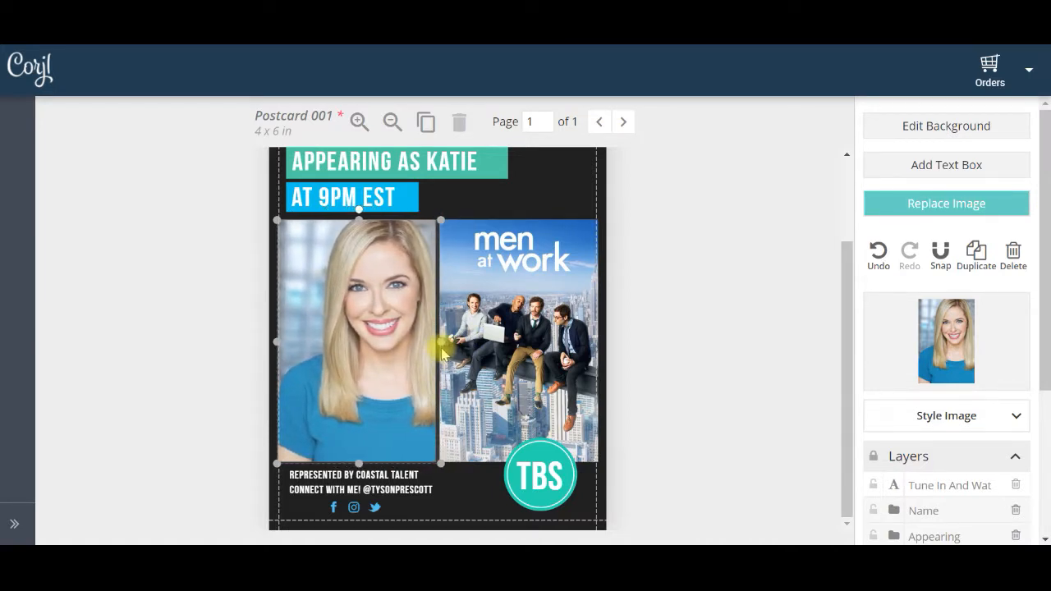
left_click(879, 258)
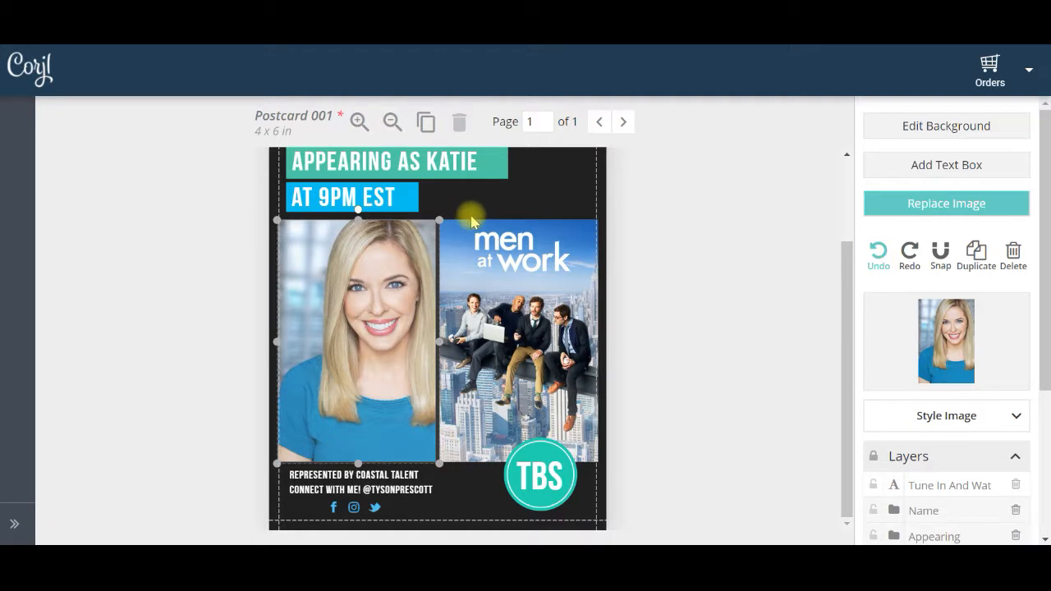
Scale the headshot up slightly so it covers its frame, nudge it a little to the left and deselect it
mouse_move(442, 220)
left_mouse_down()
mouse_move(456, 205)
mouse_move(439, 222)
mouse_move(421, 206)
mouse_move(434, 218)
mouse_move(428, 233)
mouse_move(435, 219)
left_mouse_up()
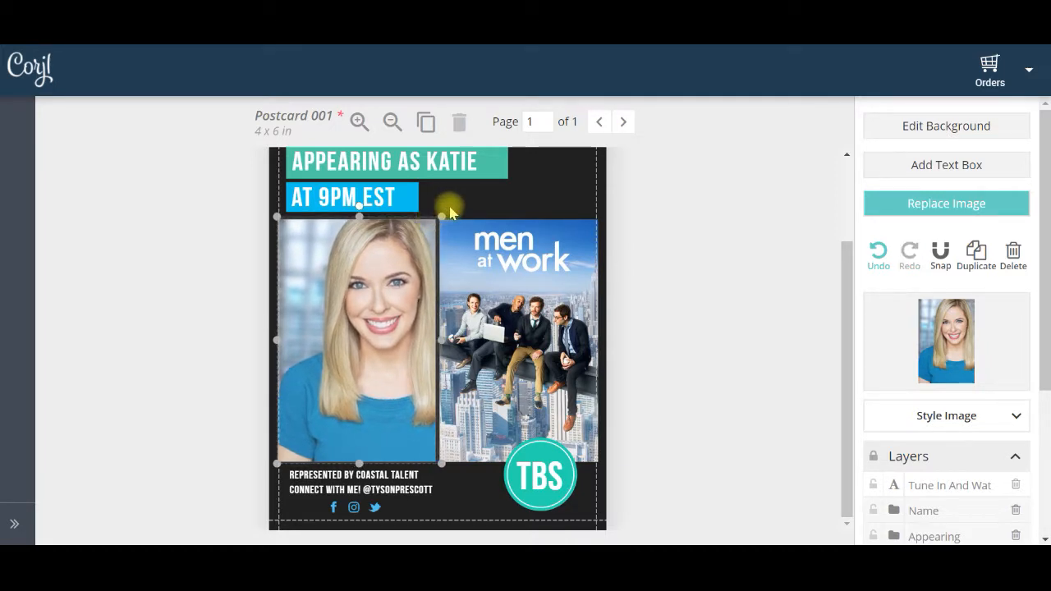
key("Left")
key("Left")
key("Left")
key("Left")
key("Left")
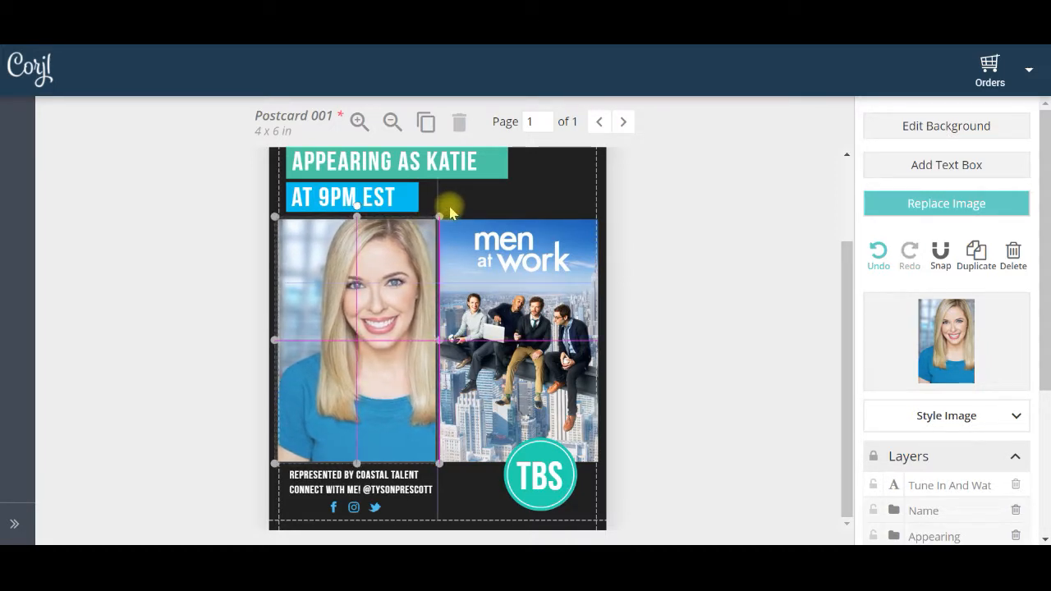
key("Right")
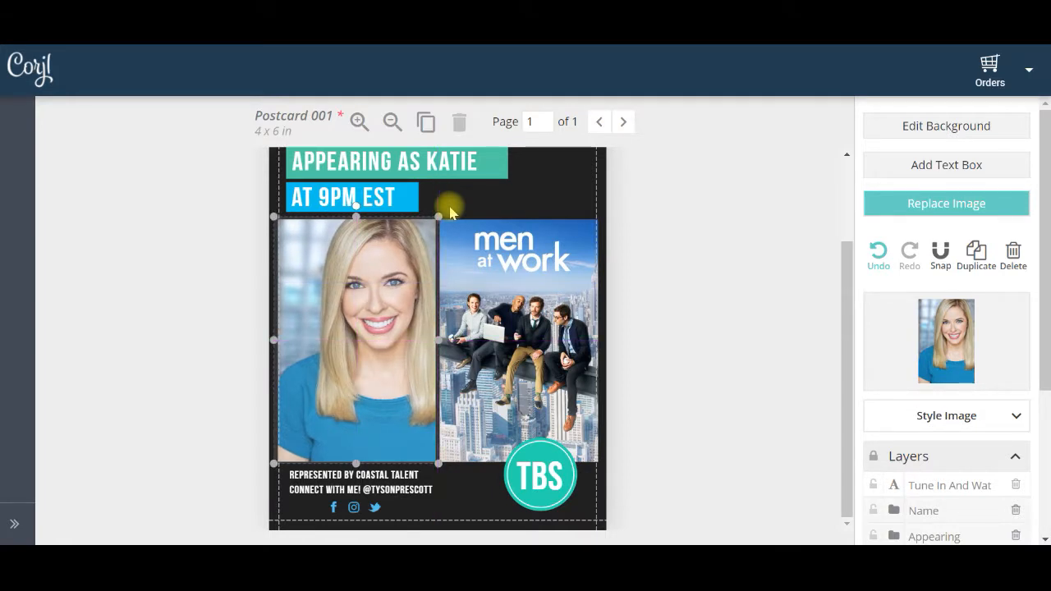
key("Left")
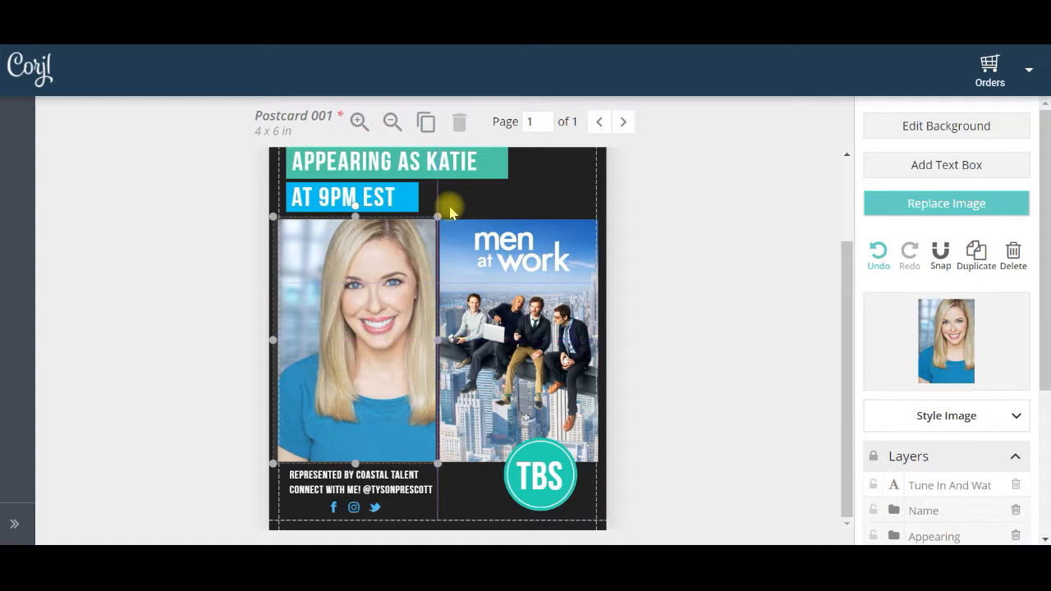
left_click(674, 227)
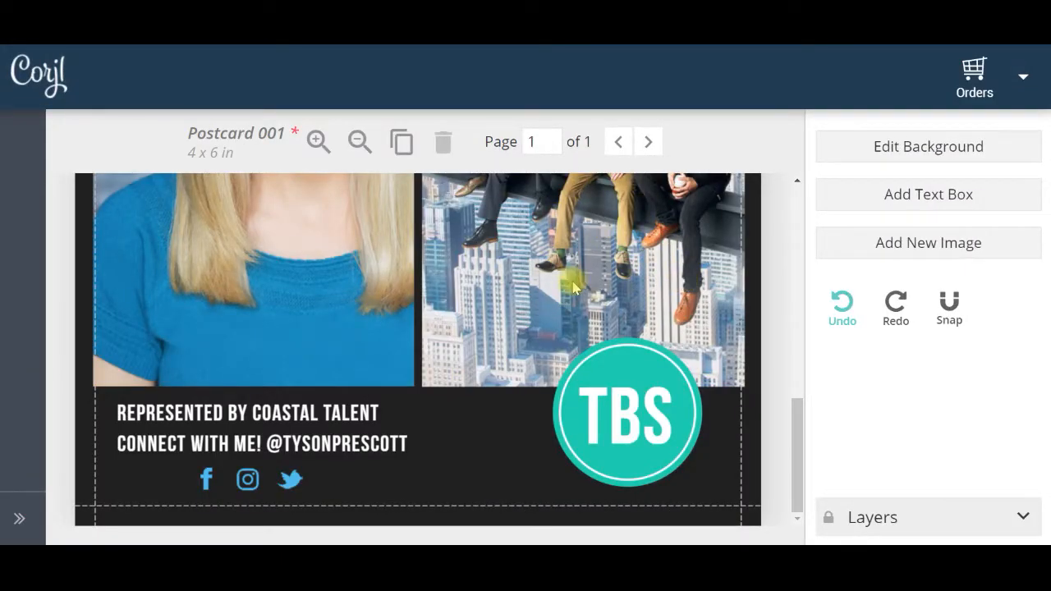
Replace the Facebook icon with the available film strip icon and nudge it slightly to the right
left_click(206, 484)
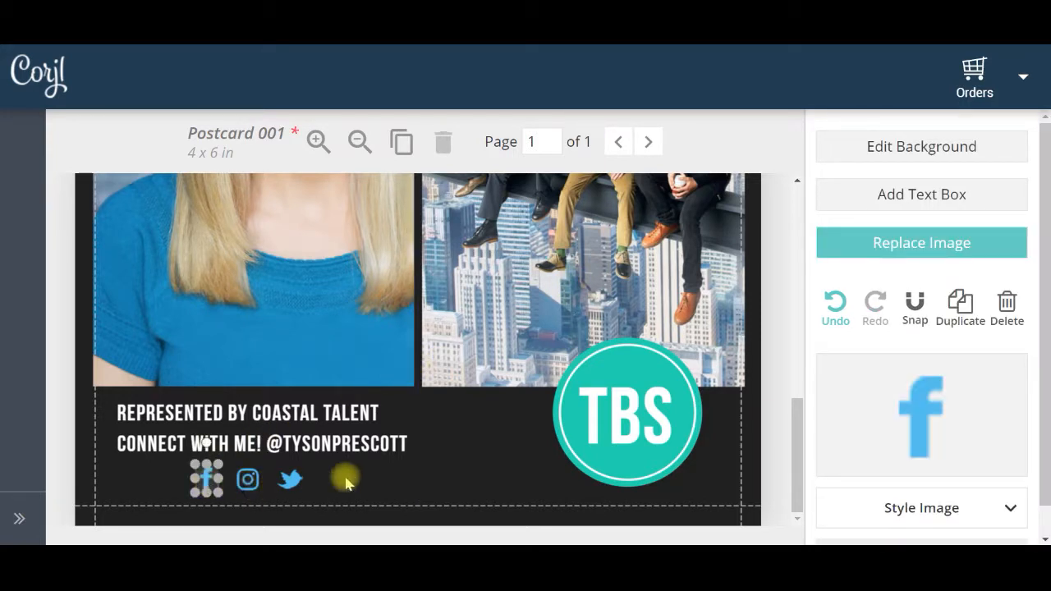
left_click(936, 246)
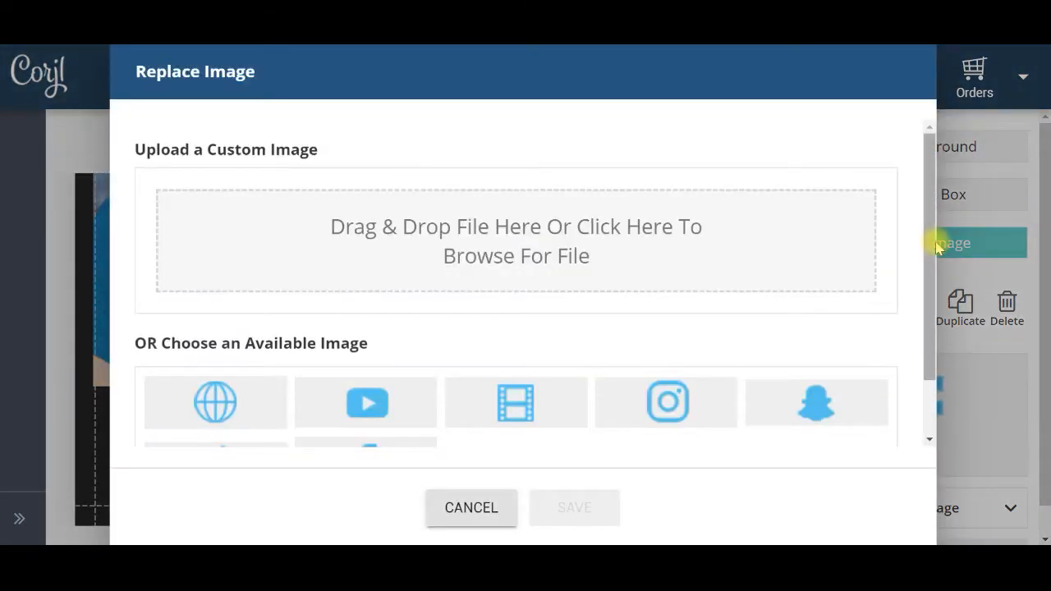
left_click_drag(936, 248, 937, 305)
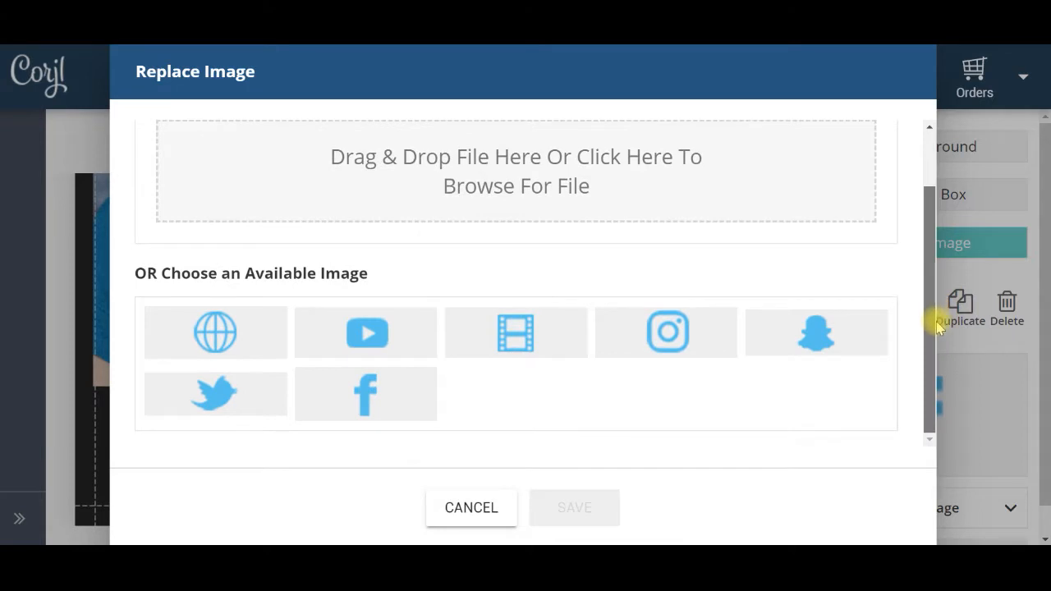
left_click(514, 335)
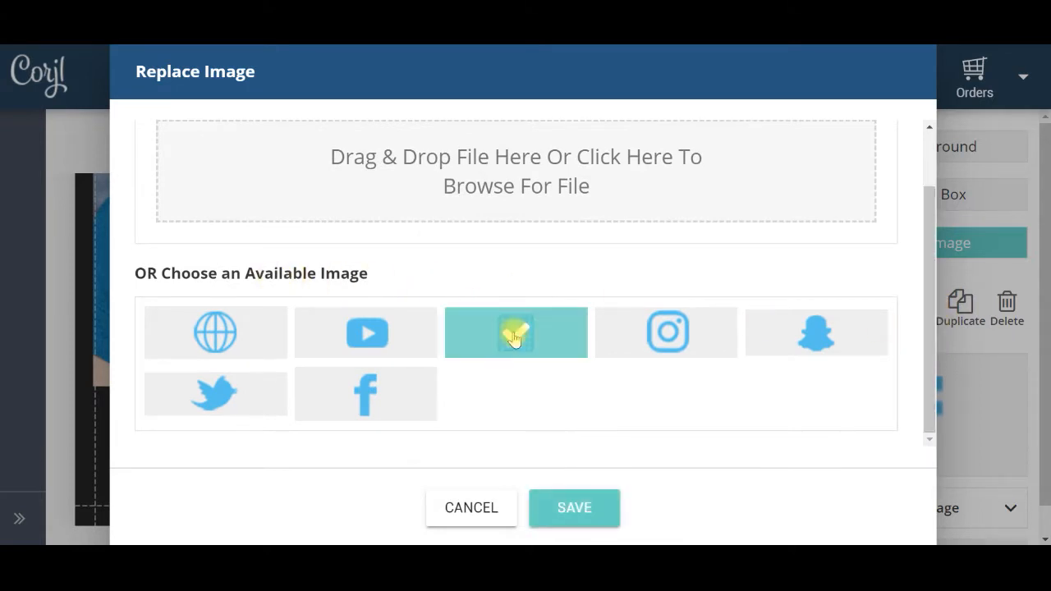
left_click(575, 509)
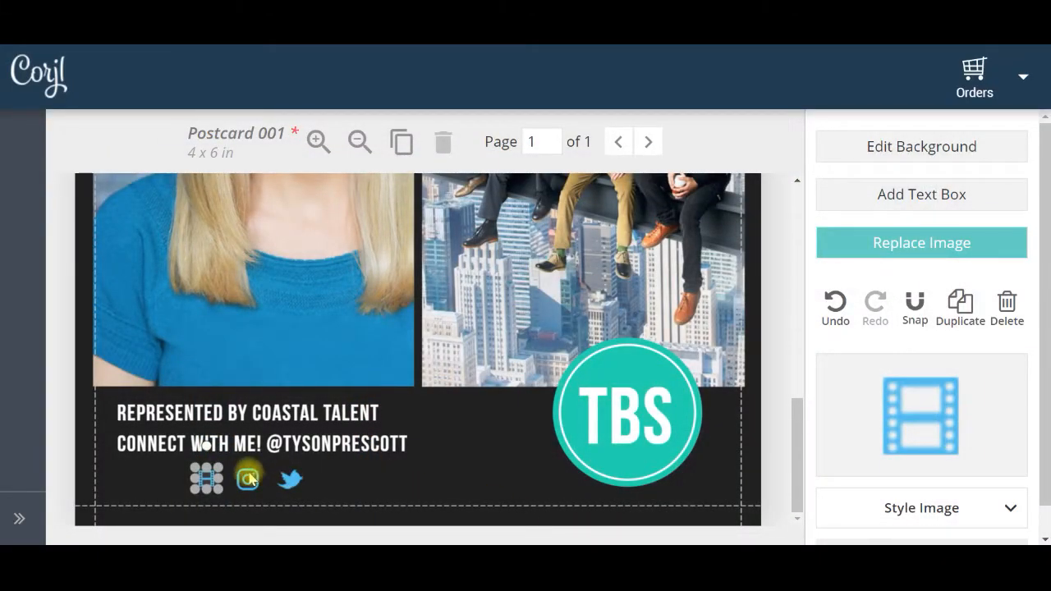
mouse_move(220, 469)
left_mouse_down()
mouse_move(231, 454)
mouse_move(227, 470)
left_mouse_up()
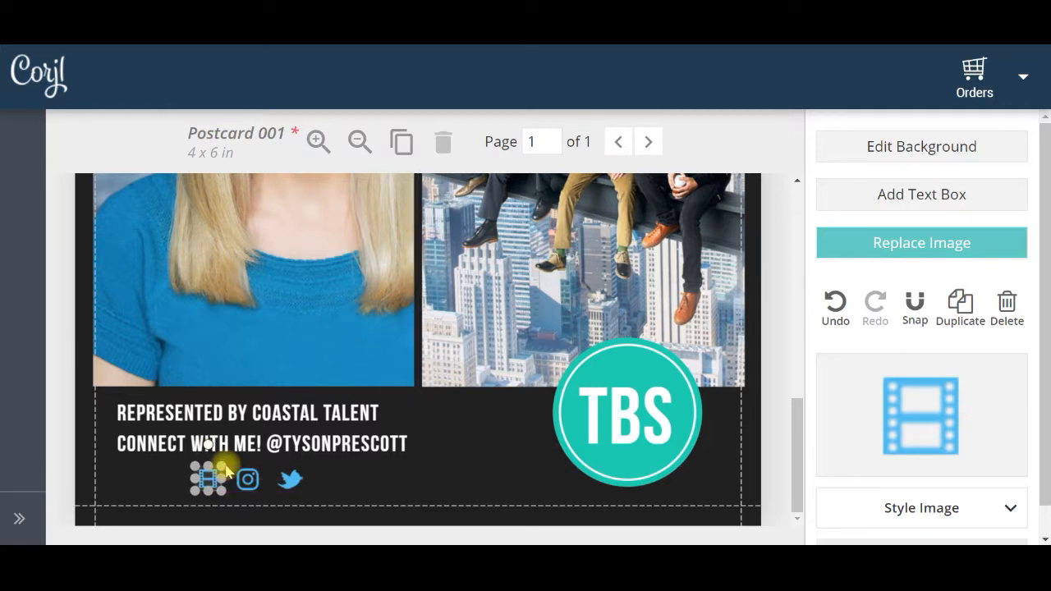
Duplicate the Twitter icon and place the copy beside the original at the right end of the icon row
left_click(289, 478)
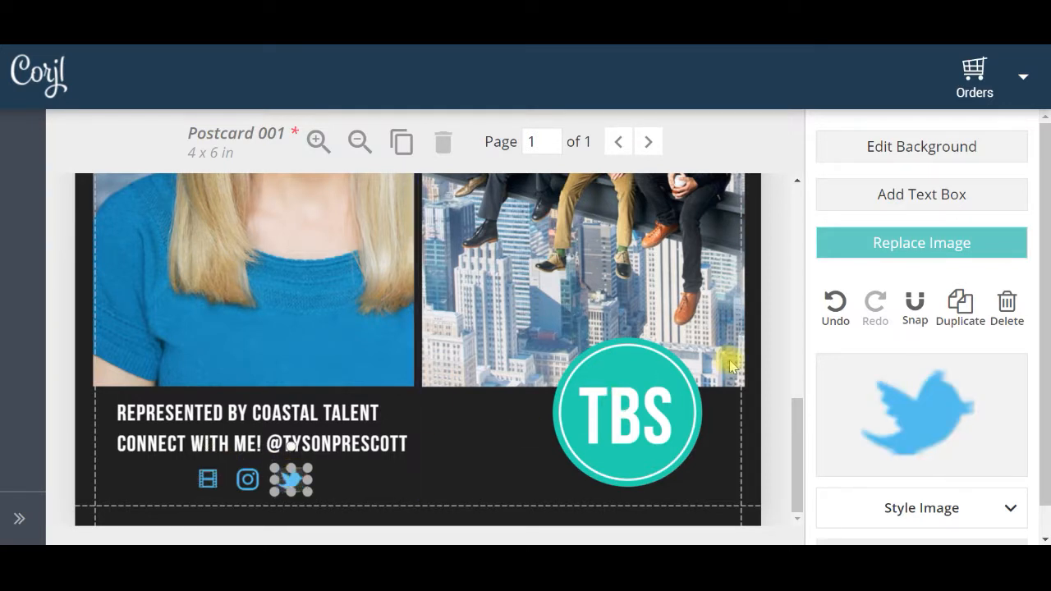
left_click(960, 306)
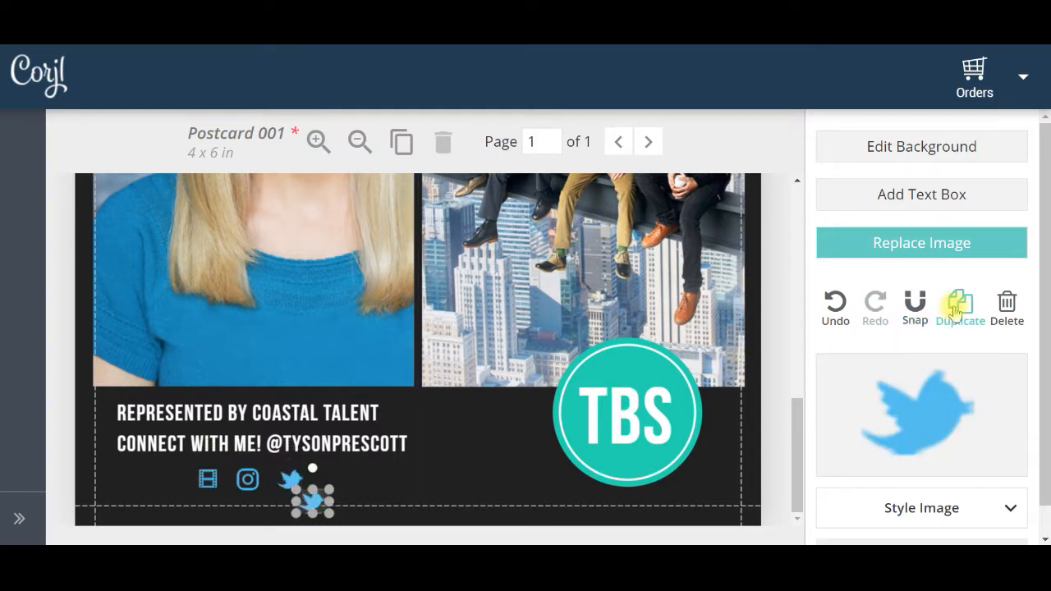
left_click_drag(313, 502, 337, 488)
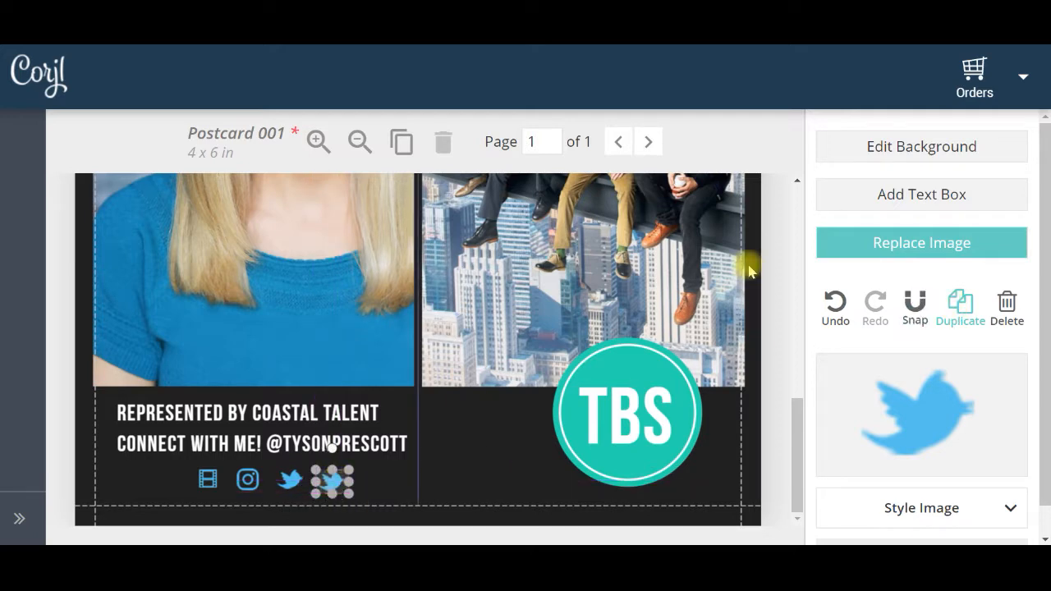
Replace the duplicated Twitter icon with the available Snapchat icon
left_click(873, 246)
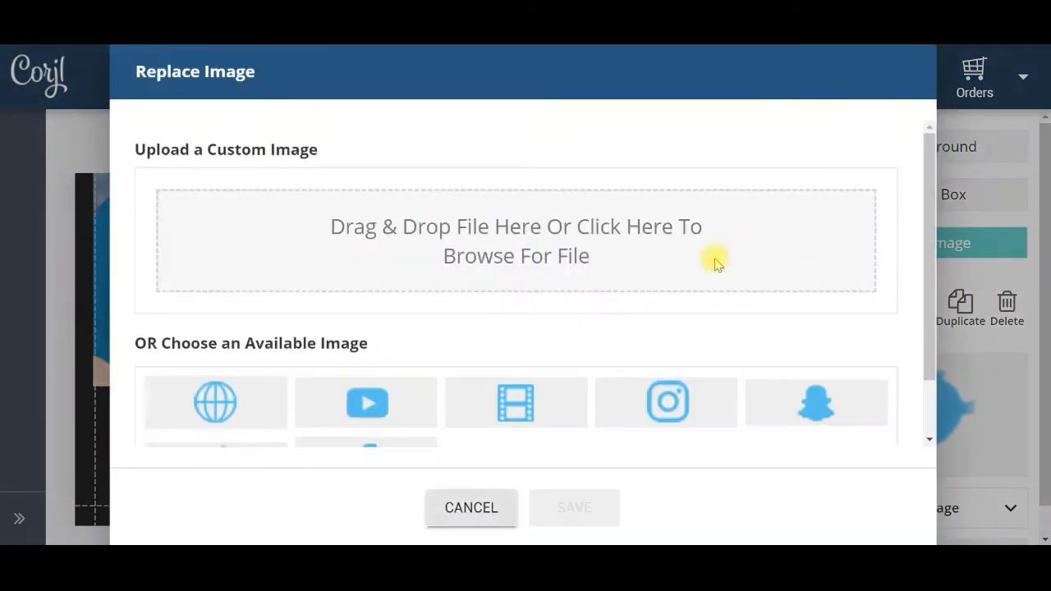
left_click(813, 398)
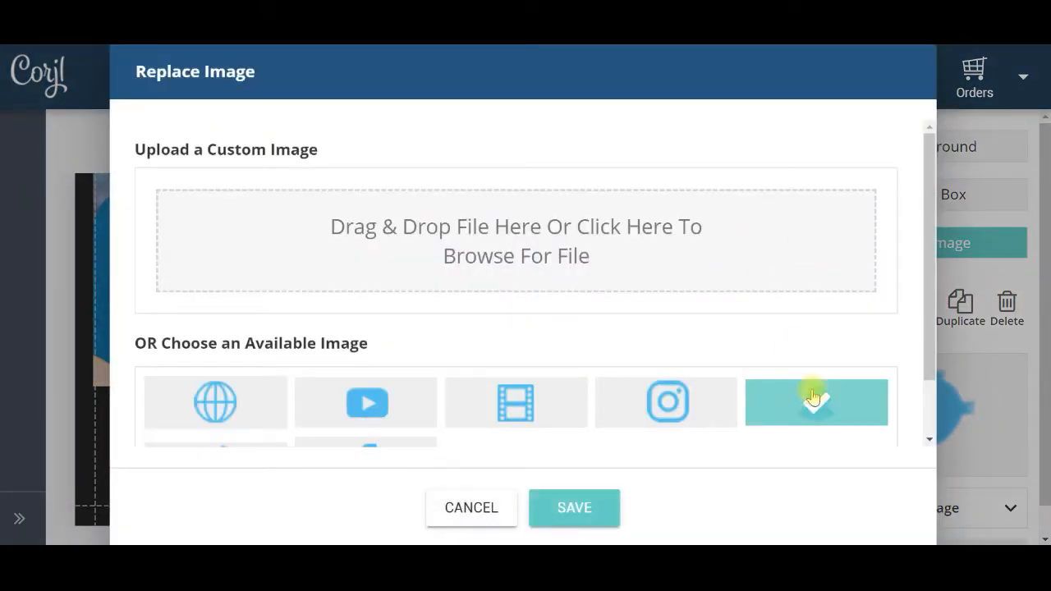
left_click(596, 507)
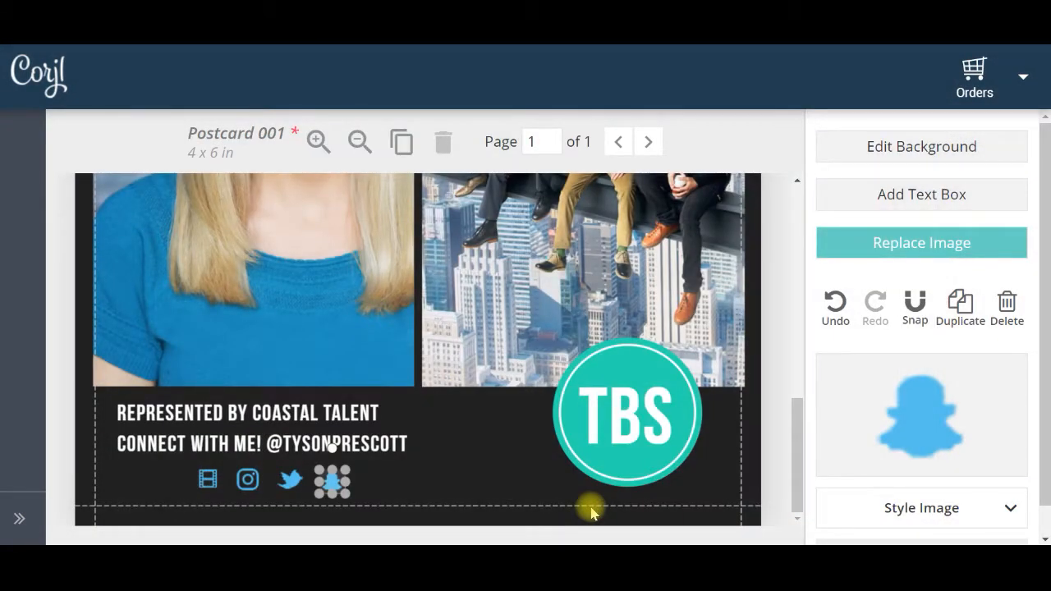
Nudge the Snapchat icon slightly left and up to align it with the icon row, and deselect it
left_click_drag(334, 487, 334, 486)
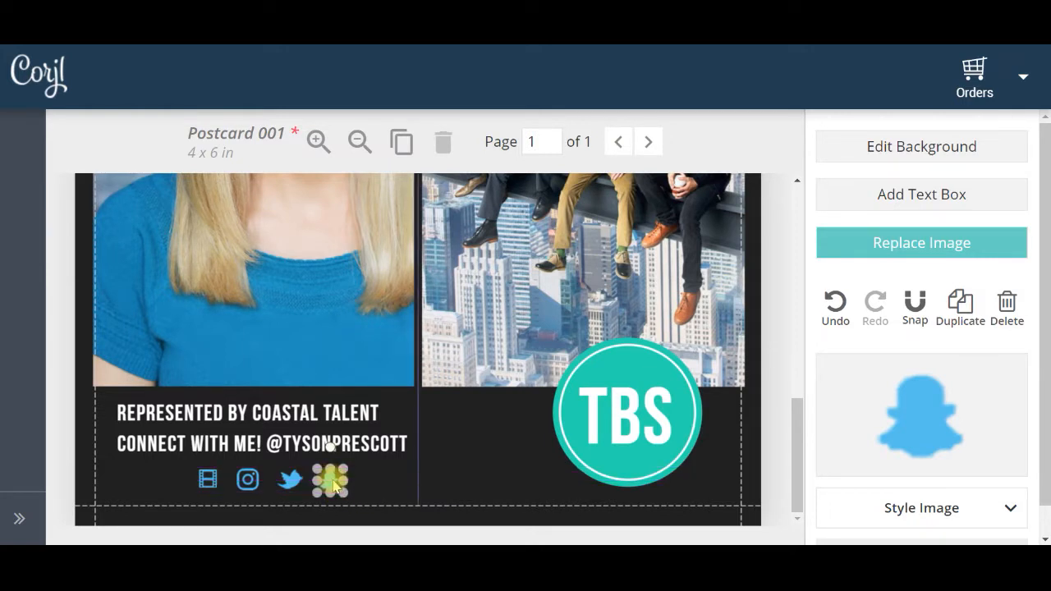
left_click(425, 480)
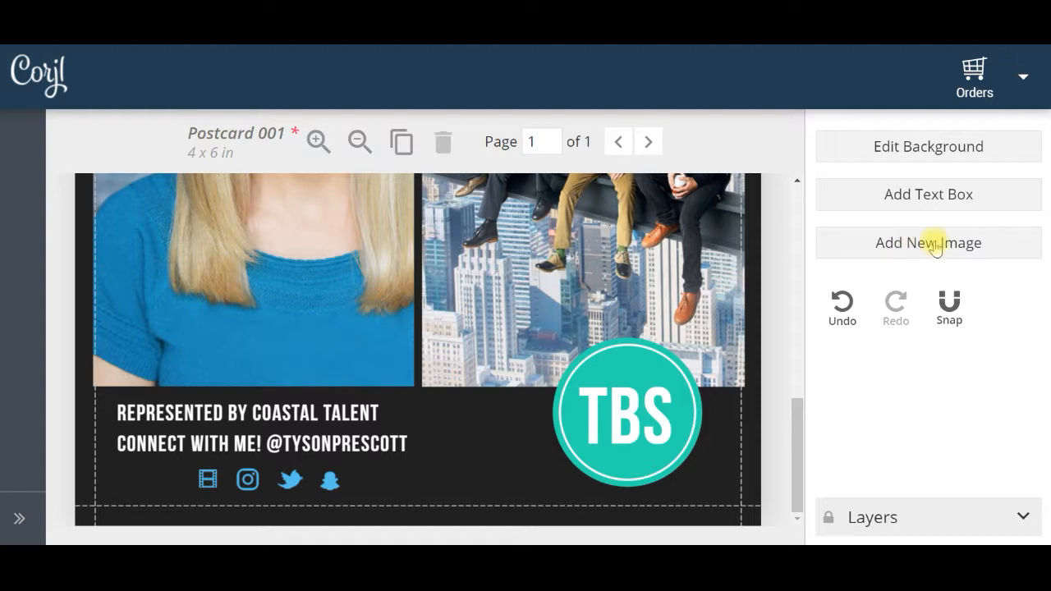
left_click(326, 479)
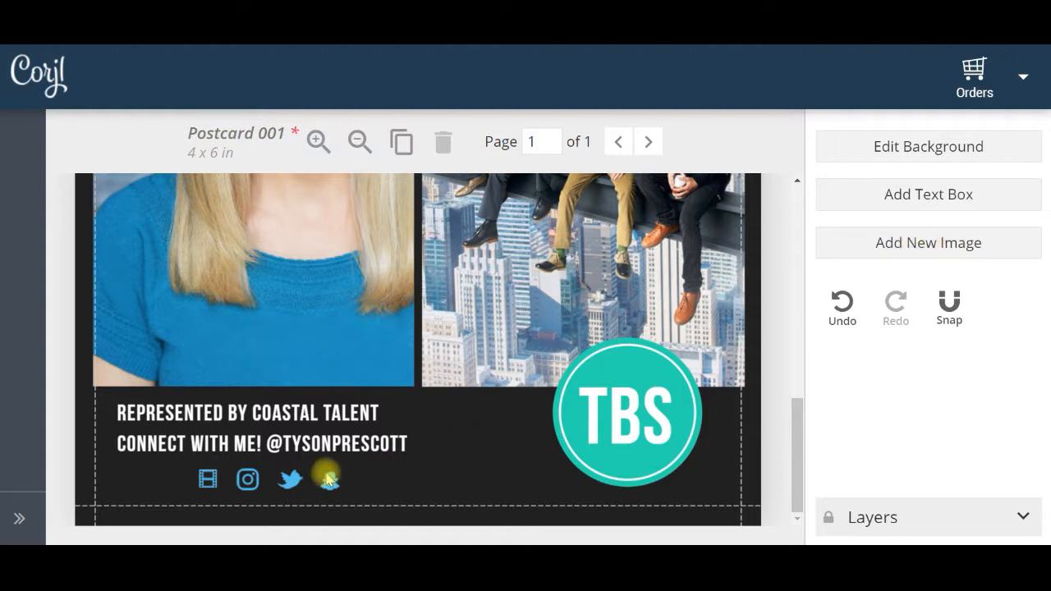
left_click(327, 479)
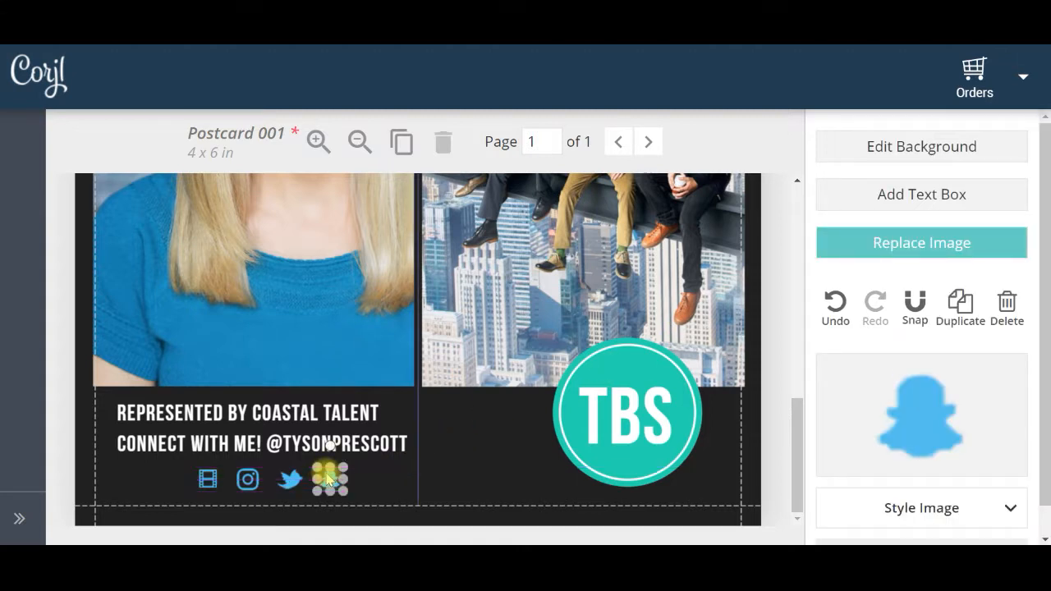
left_click(428, 470)
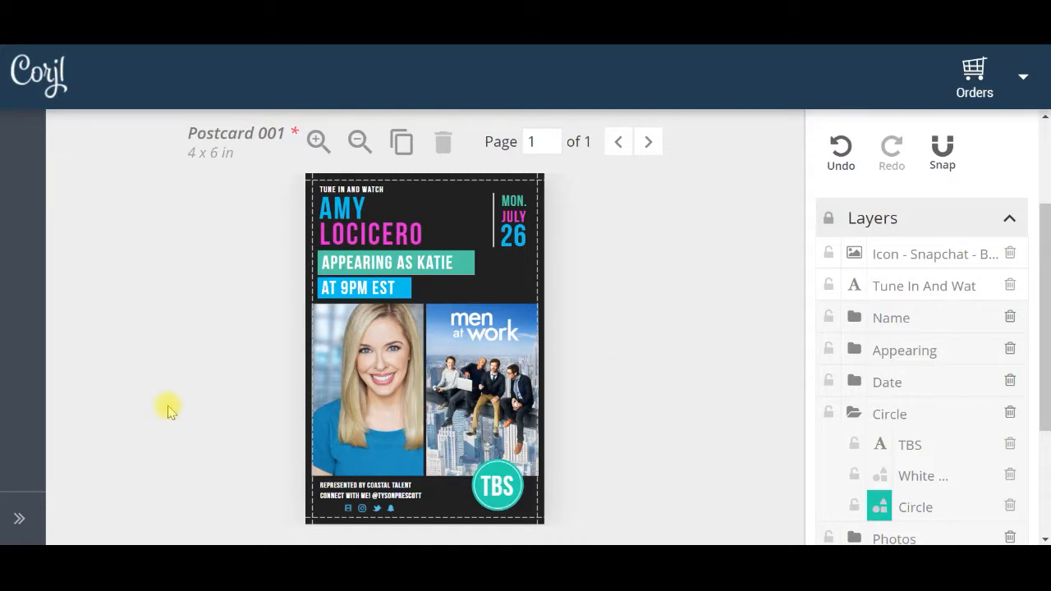
Expand the order's side menu and save the changes to the Postcard 001 design
left_click(18, 518)
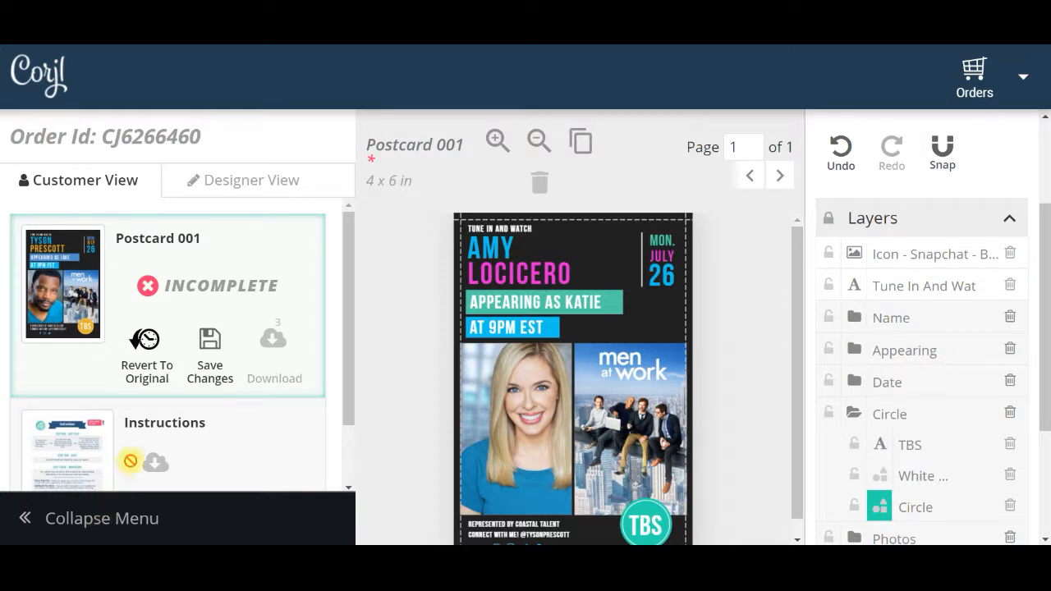
left_click(211, 349)
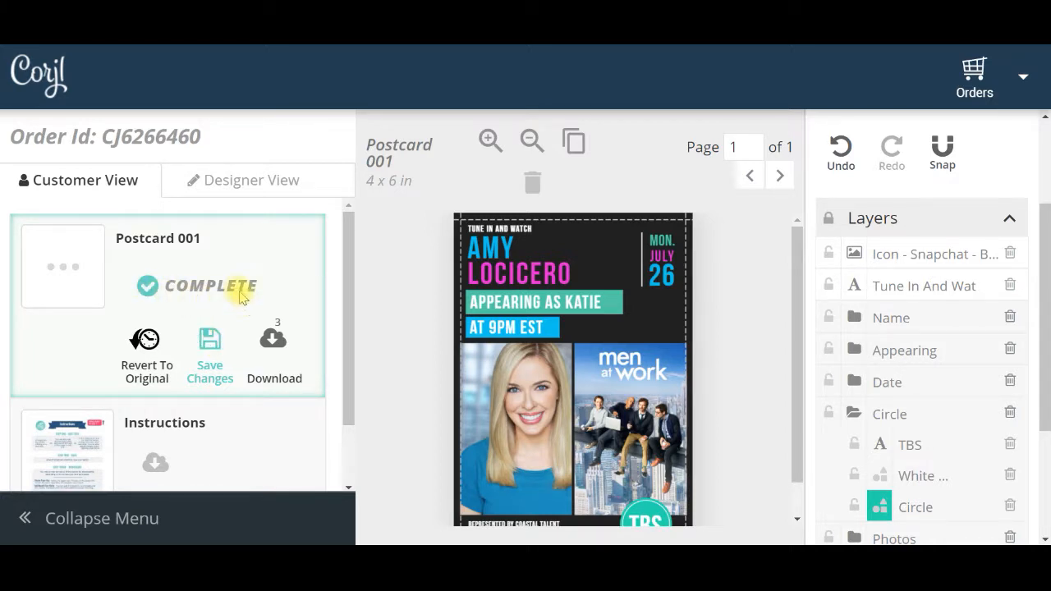
Preview the postcard's JPG download with bleed and trim marks turned on and off, and cancel the download
left_click(274, 345)
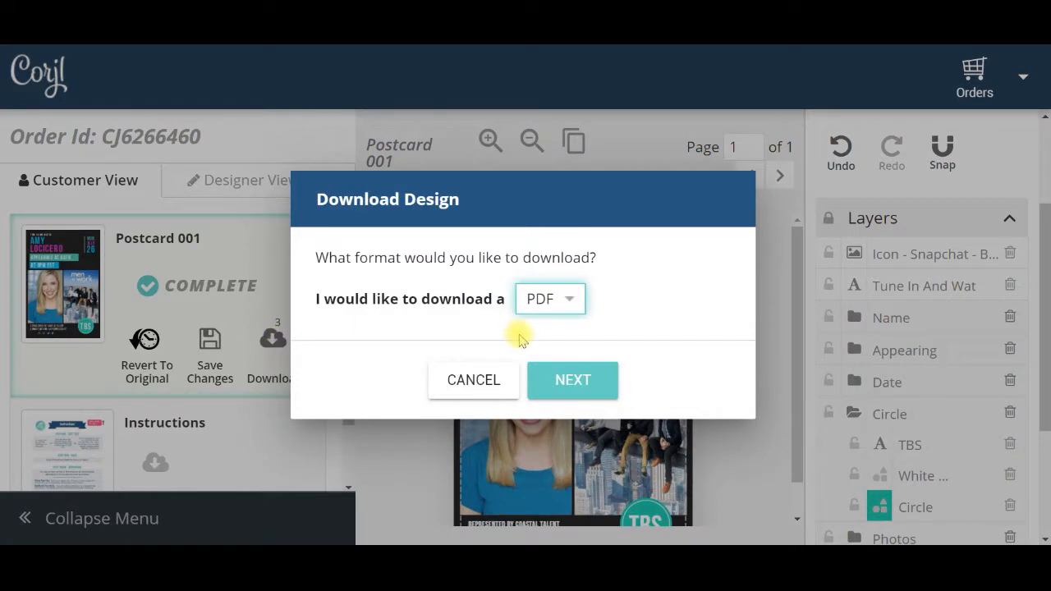
left_click(570, 302)
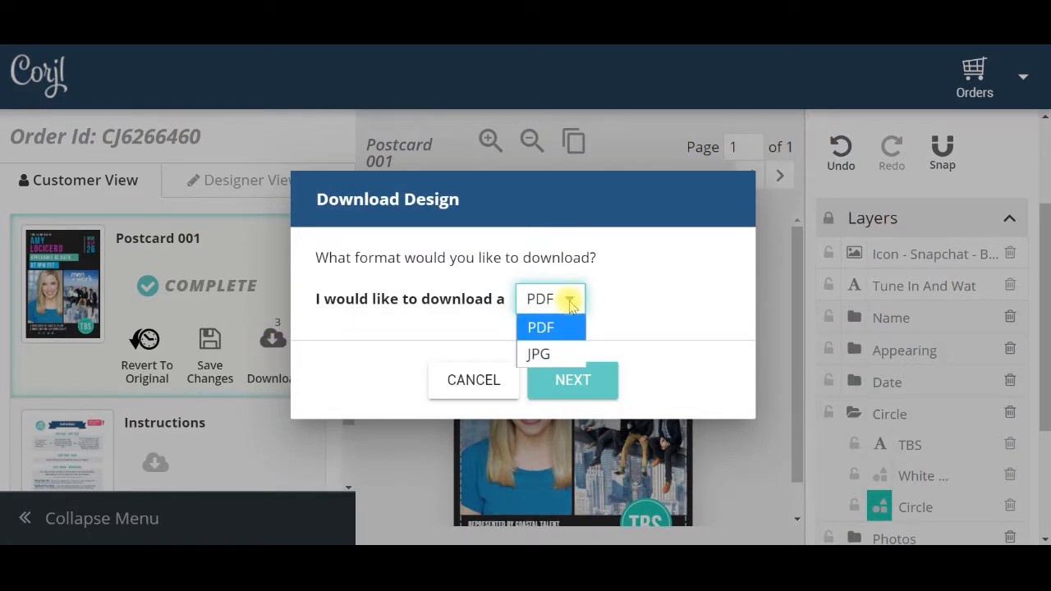
left_click(540, 358)
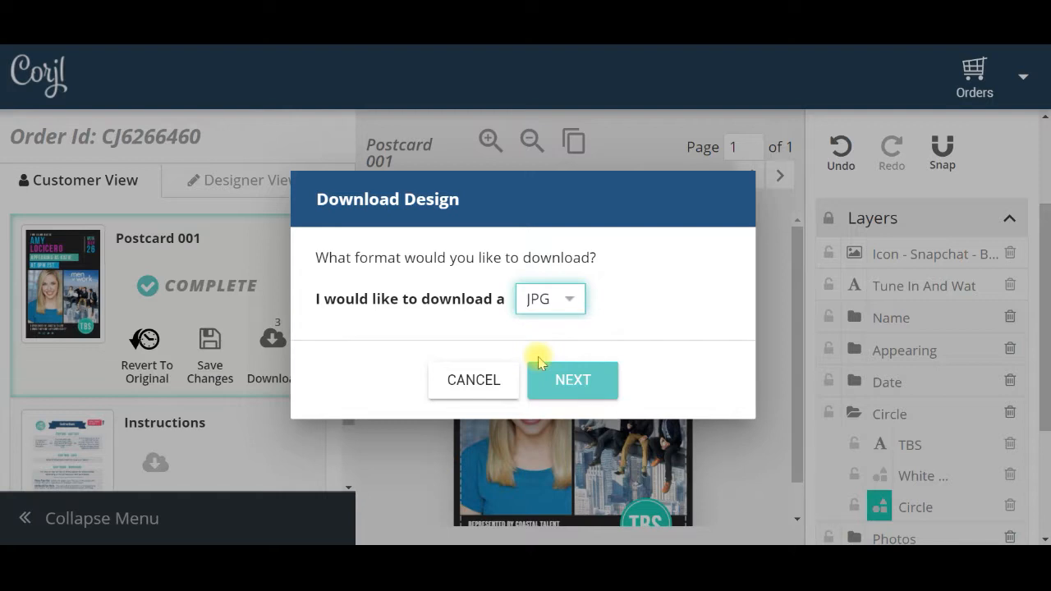
left_click(571, 380)
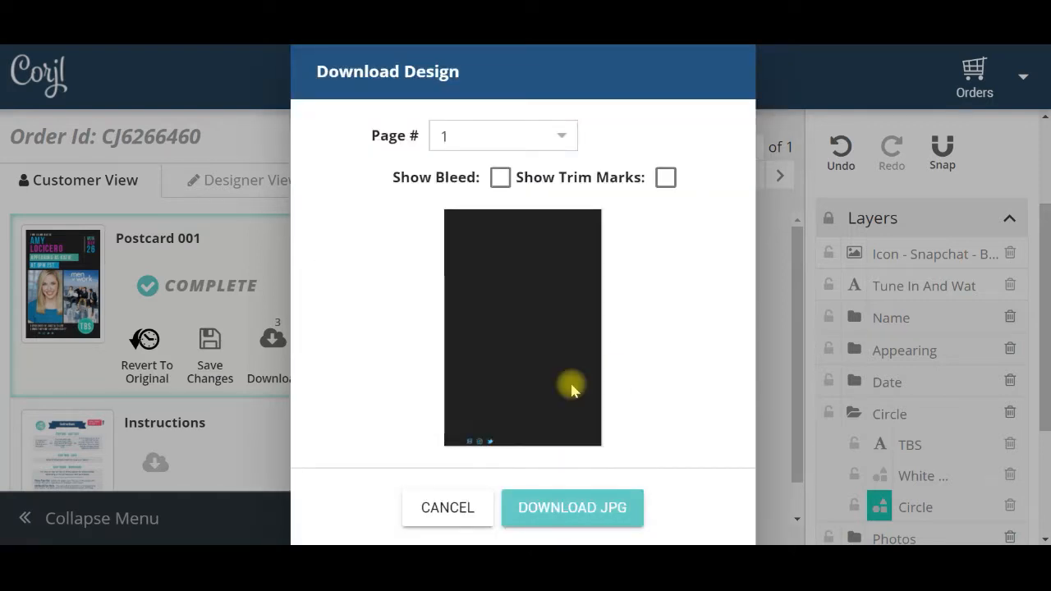
left_click(499, 178)
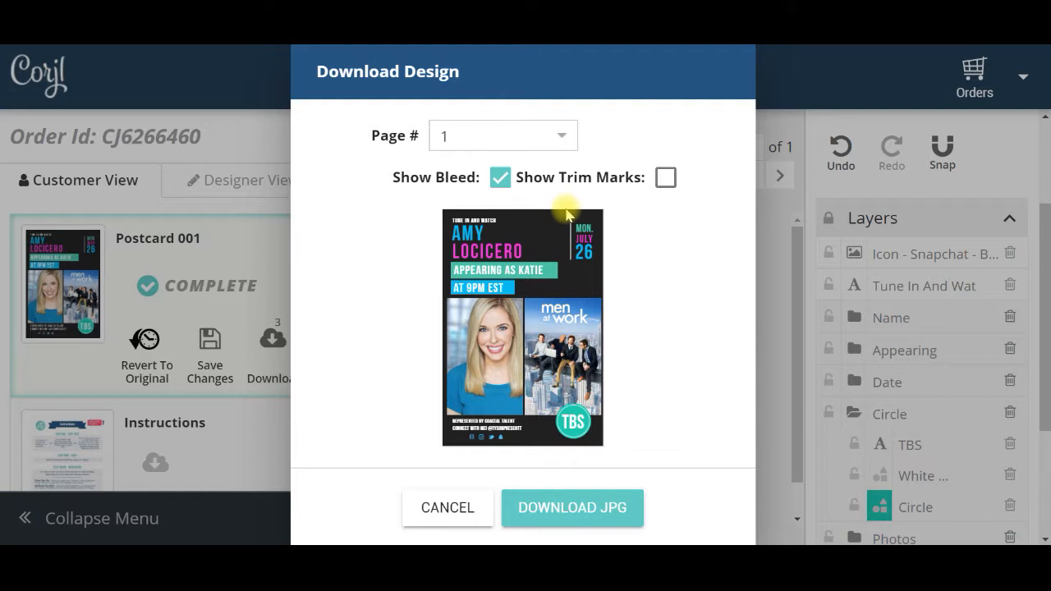
left_click(666, 178)
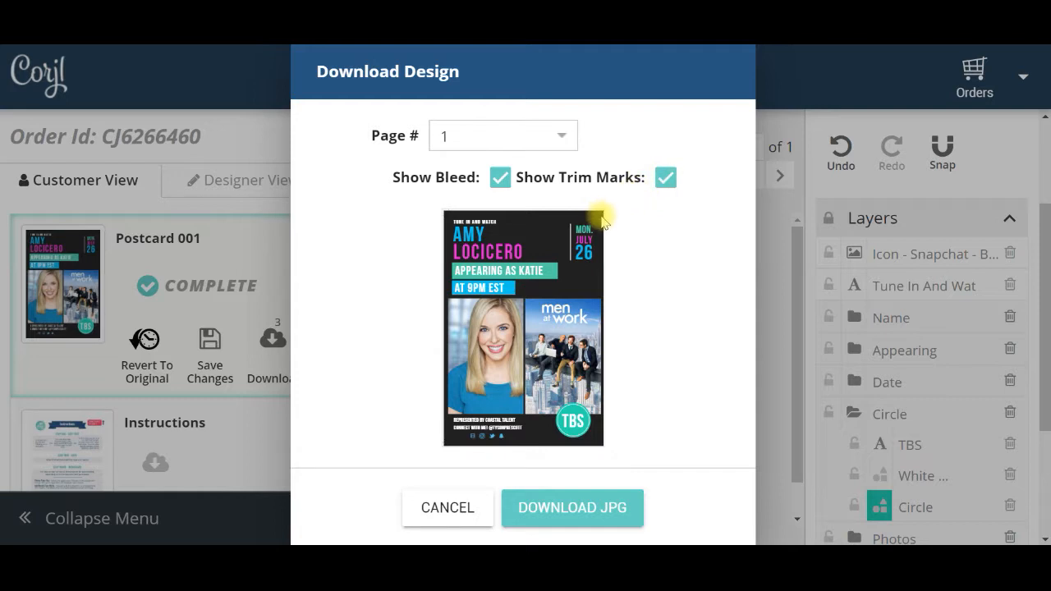
left_click(667, 181)
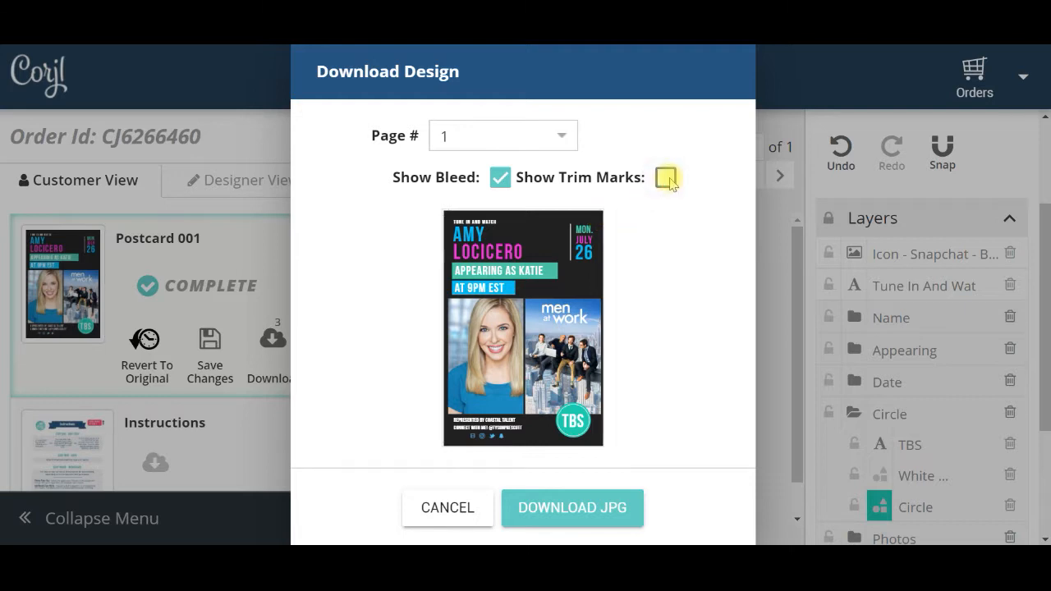
left_click(500, 178)
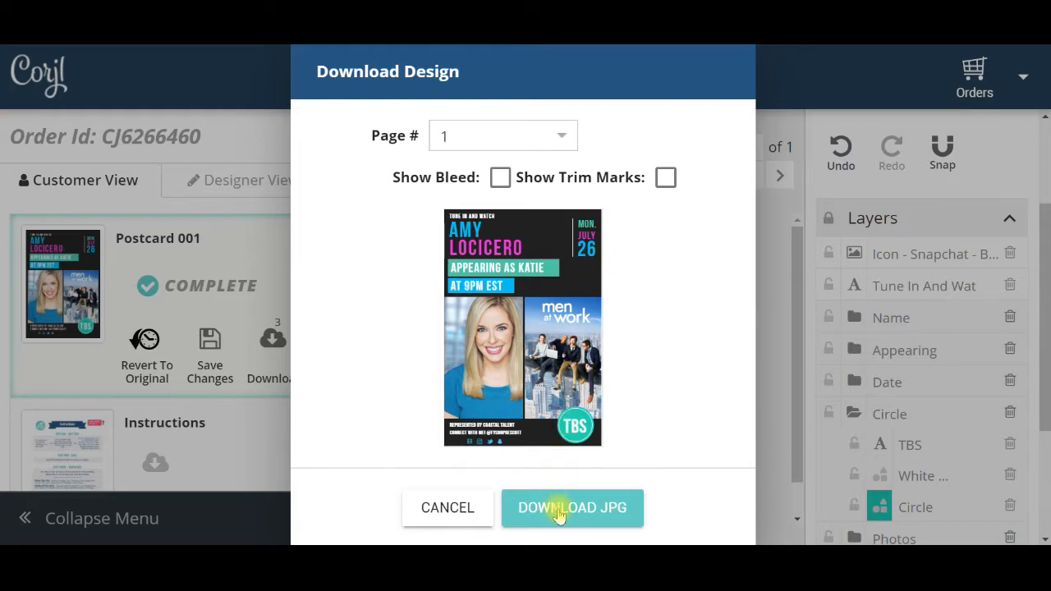
left_click(447, 507)
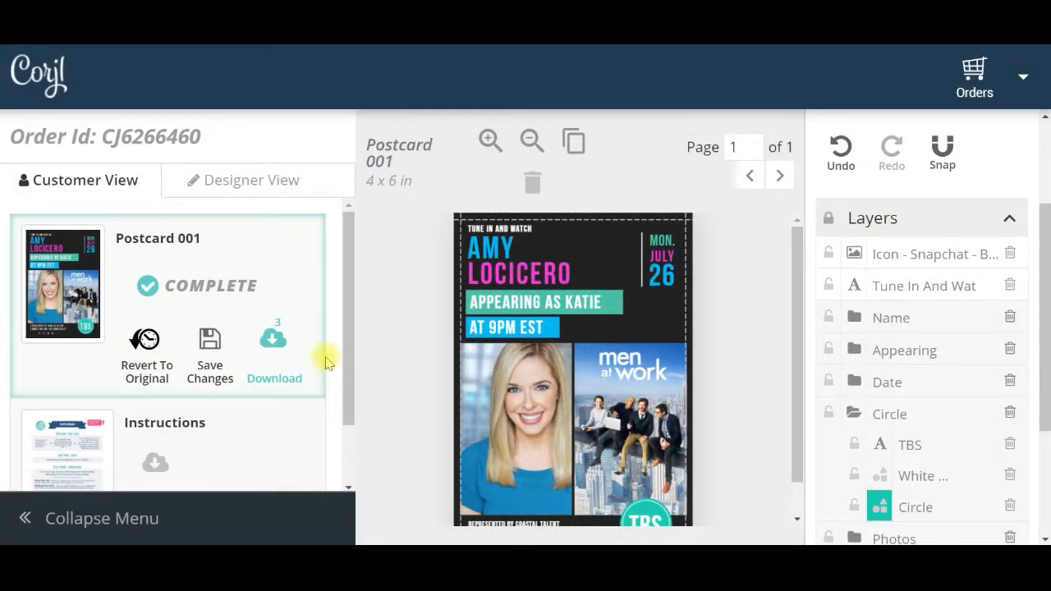
Set up a PDF download on 8.5x11 paper with trim marks, no bleed and multiple postcards per page
left_click(275, 340)
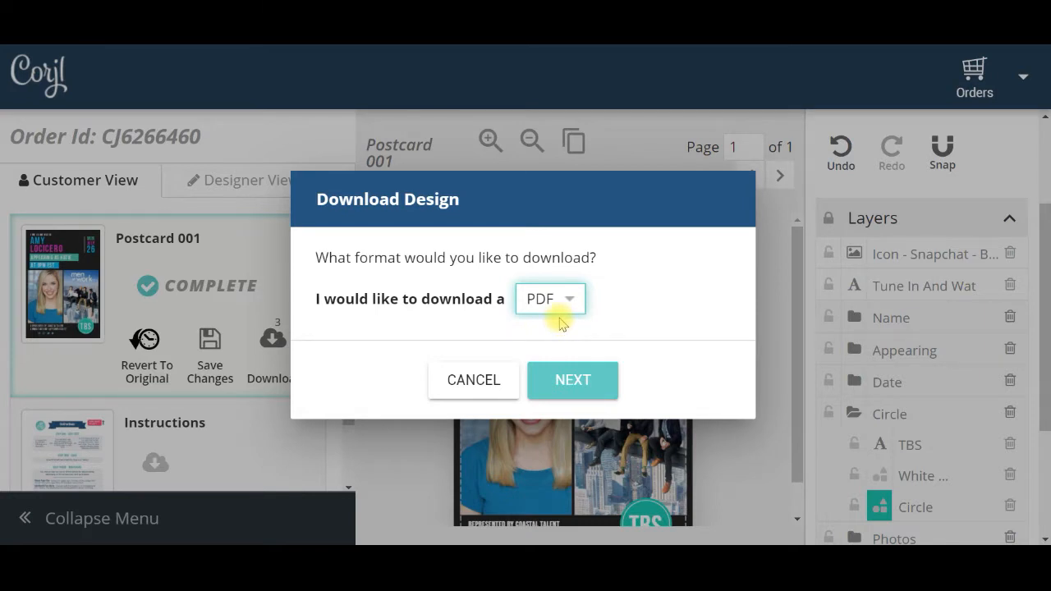
left_click(574, 381)
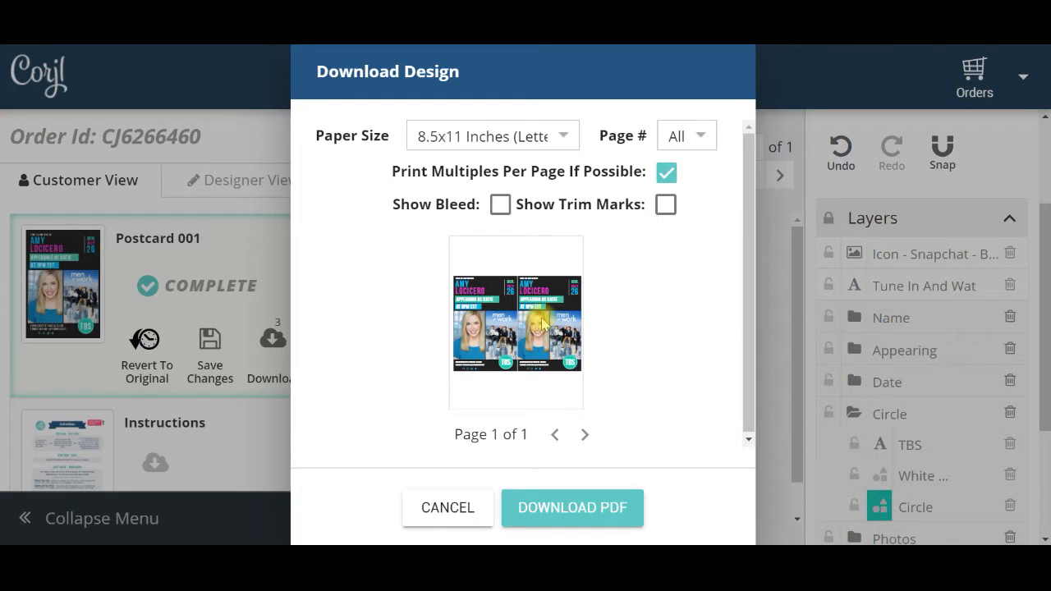
left_click(500, 205)
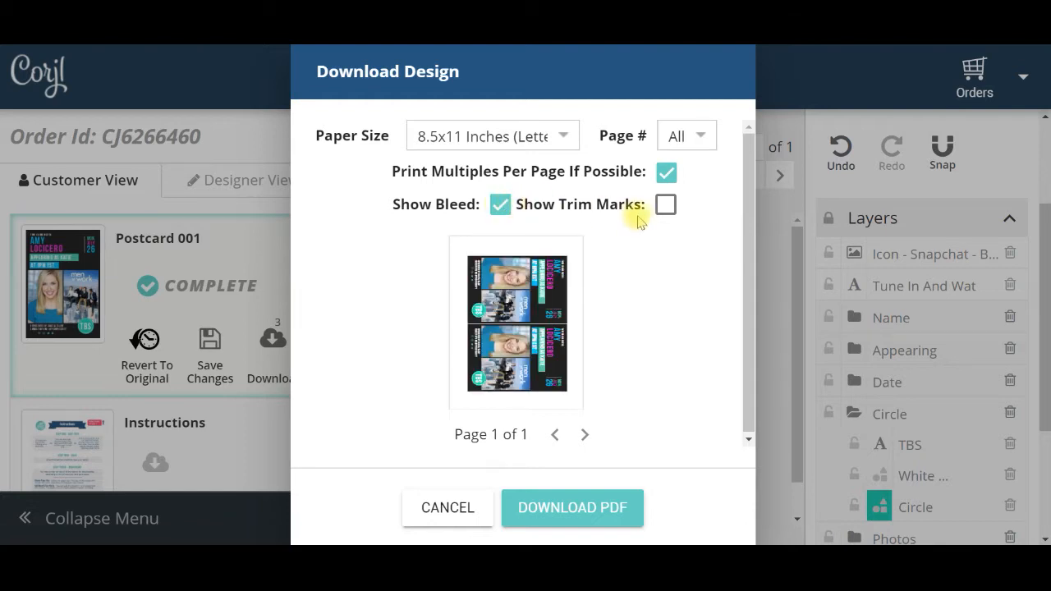
left_click(665, 209)
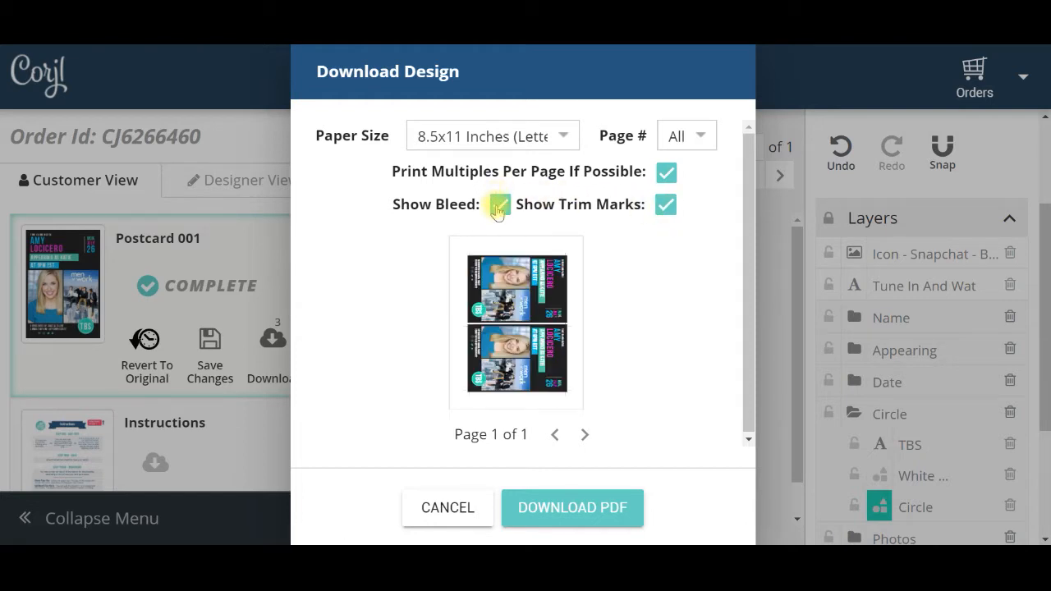
left_click(498, 207)
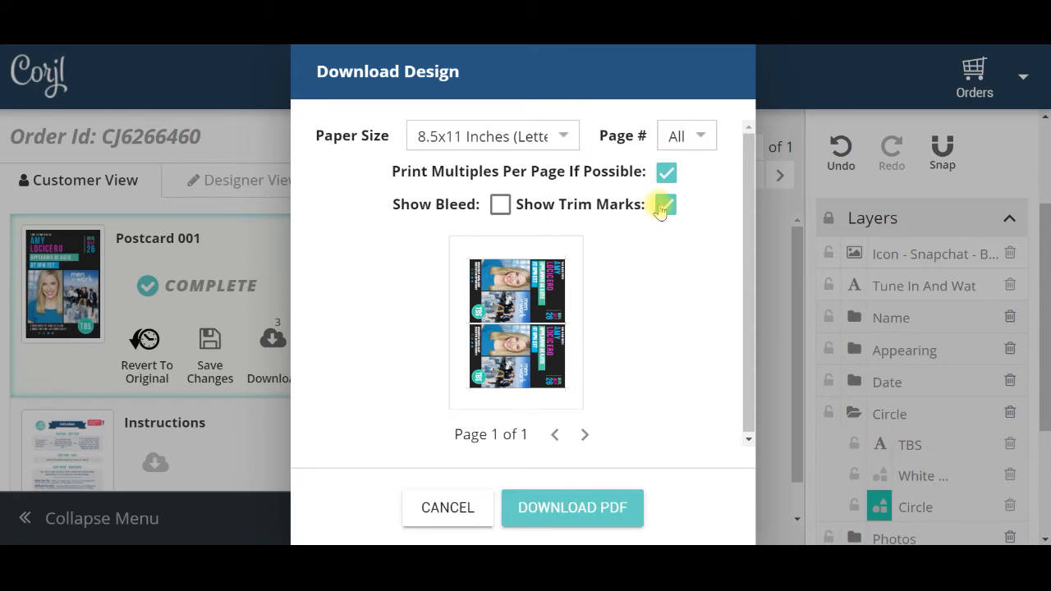
left_click(666, 172)
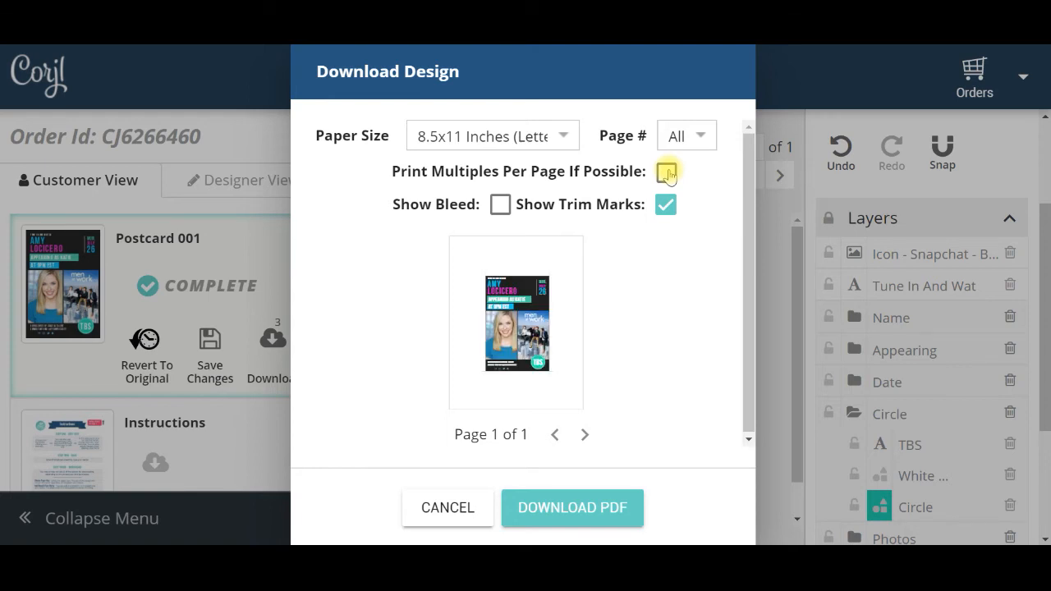
left_click(666, 172)
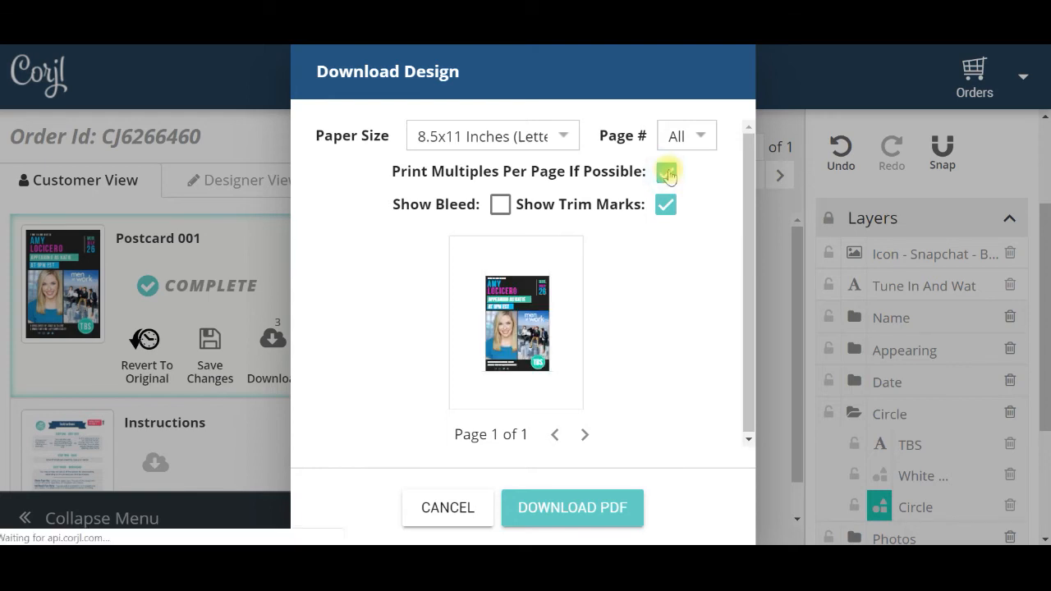